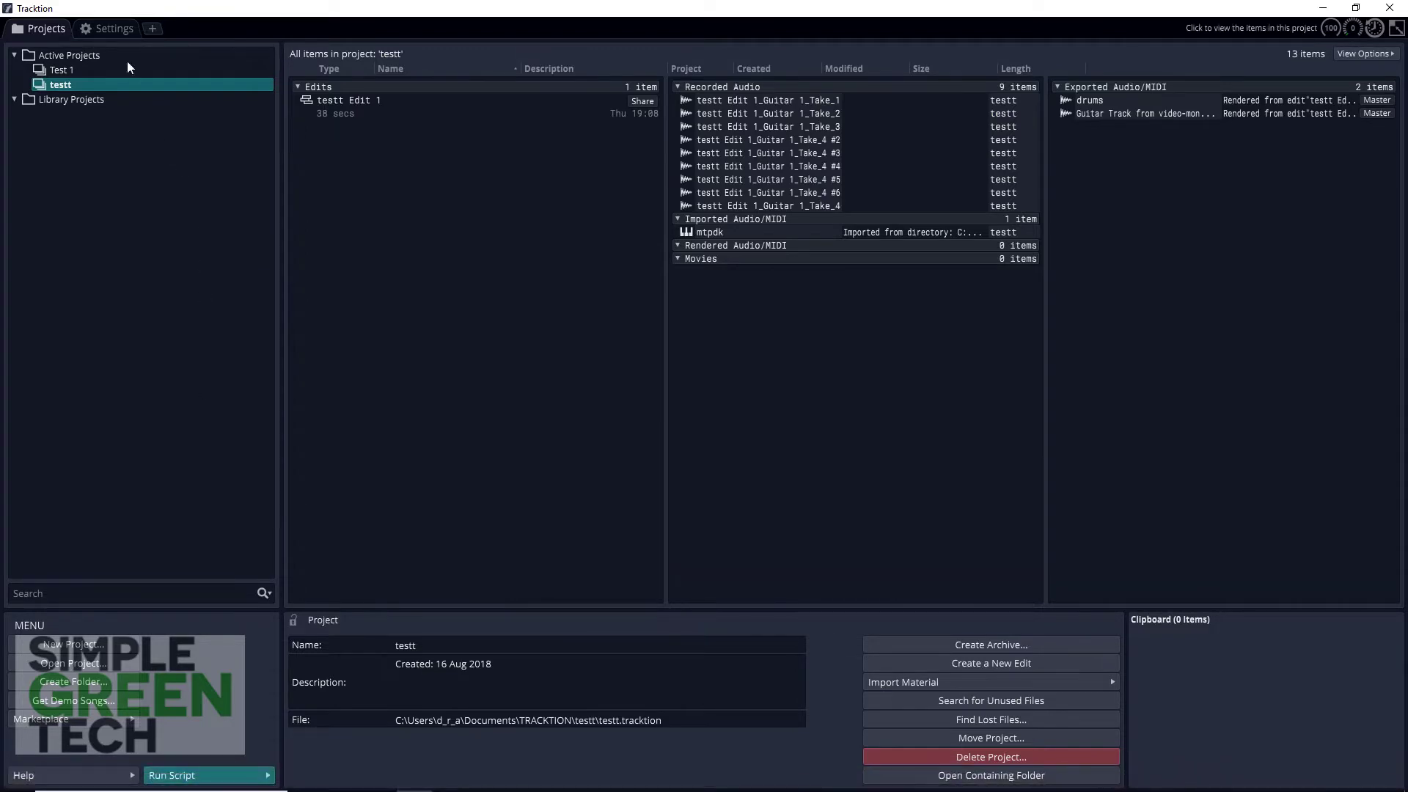
- Open the '+' tab beside Settings to show the New Project option
left_click(154, 28)
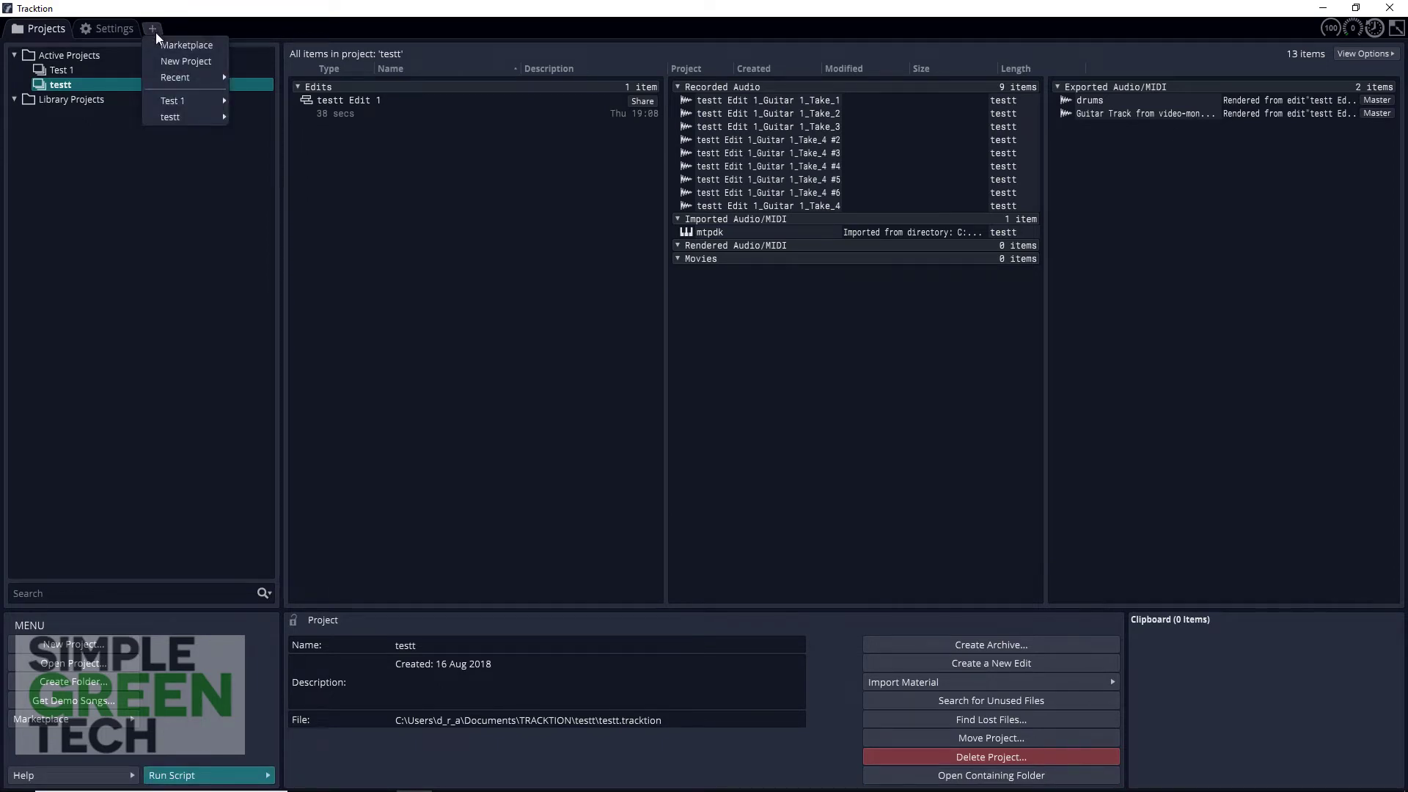
- Create a new project named 'VsT' and open its edit, VST Edit 1
left_click(188, 60)
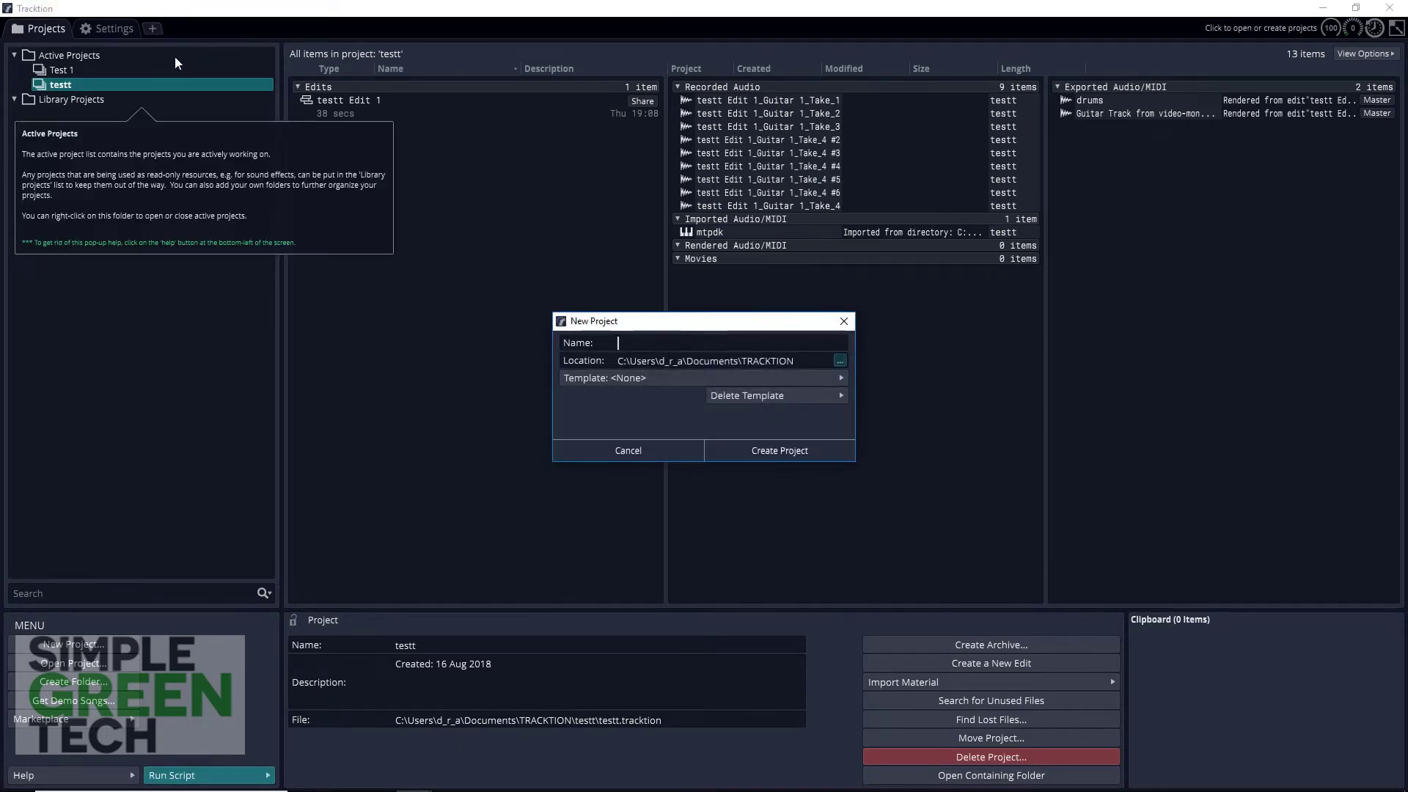
type("VsT")
left_click(750, 453)
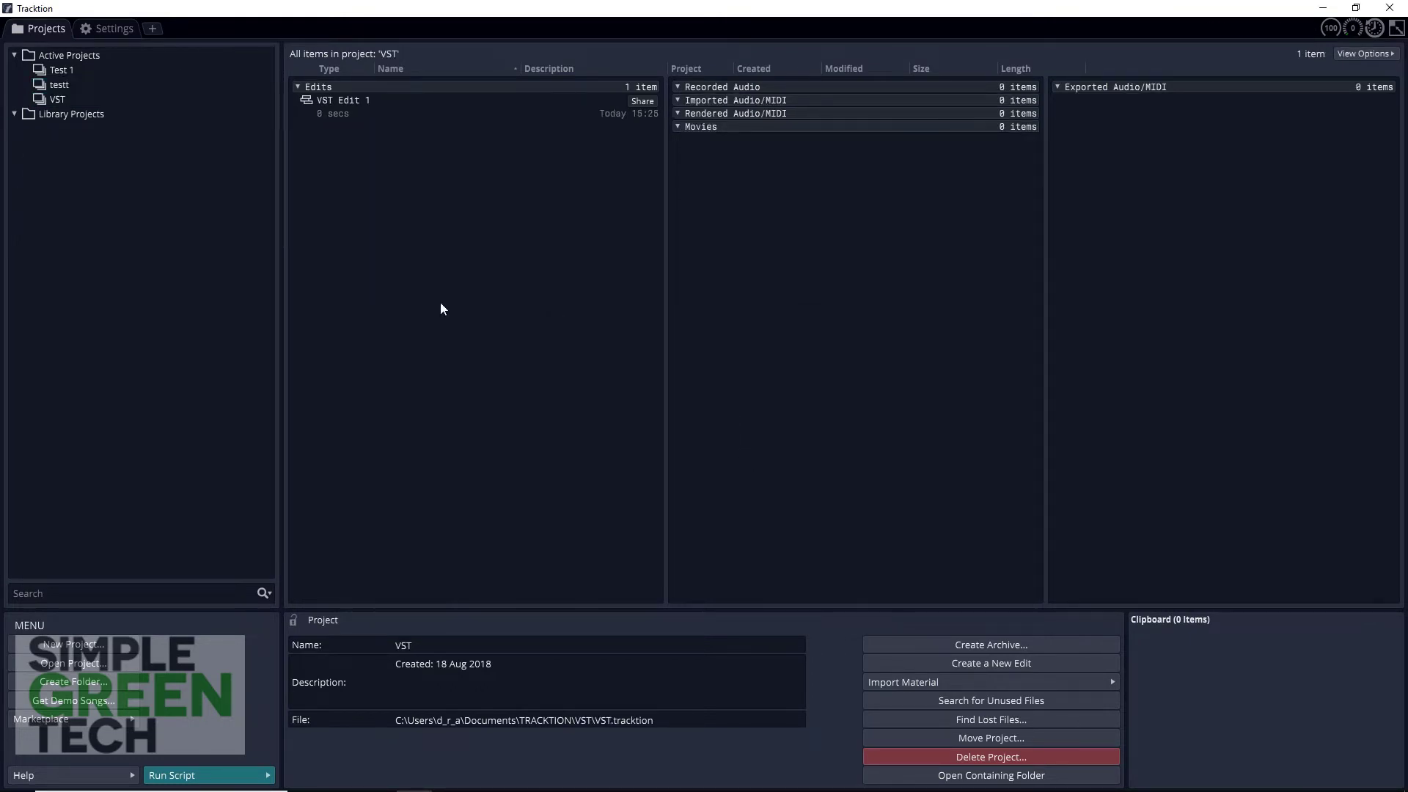
double_click(334, 100)
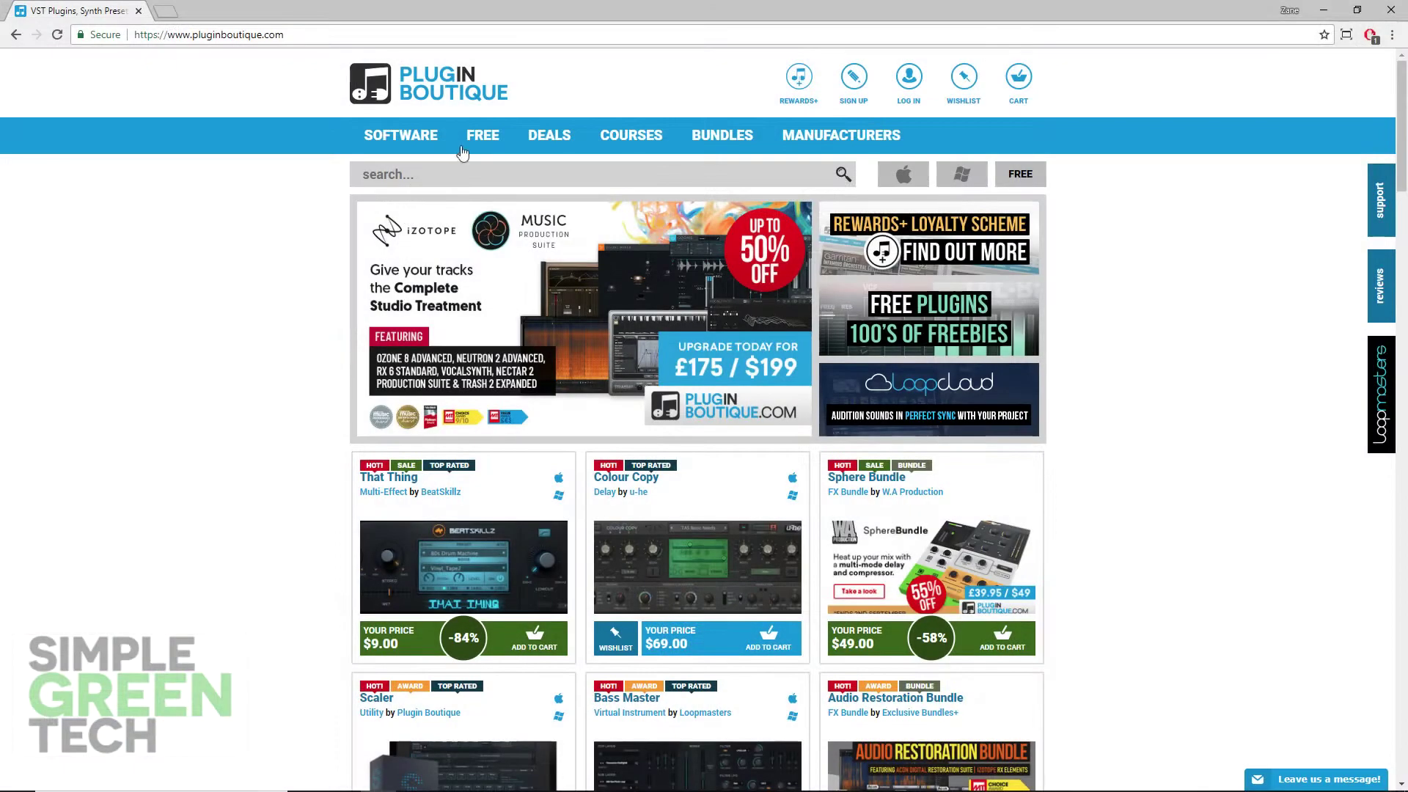
- Scroll through Plugin Boutique's free plugins in the Instruments > Synth category
mouse_move(476, 145)
mouse_move(455, 192)
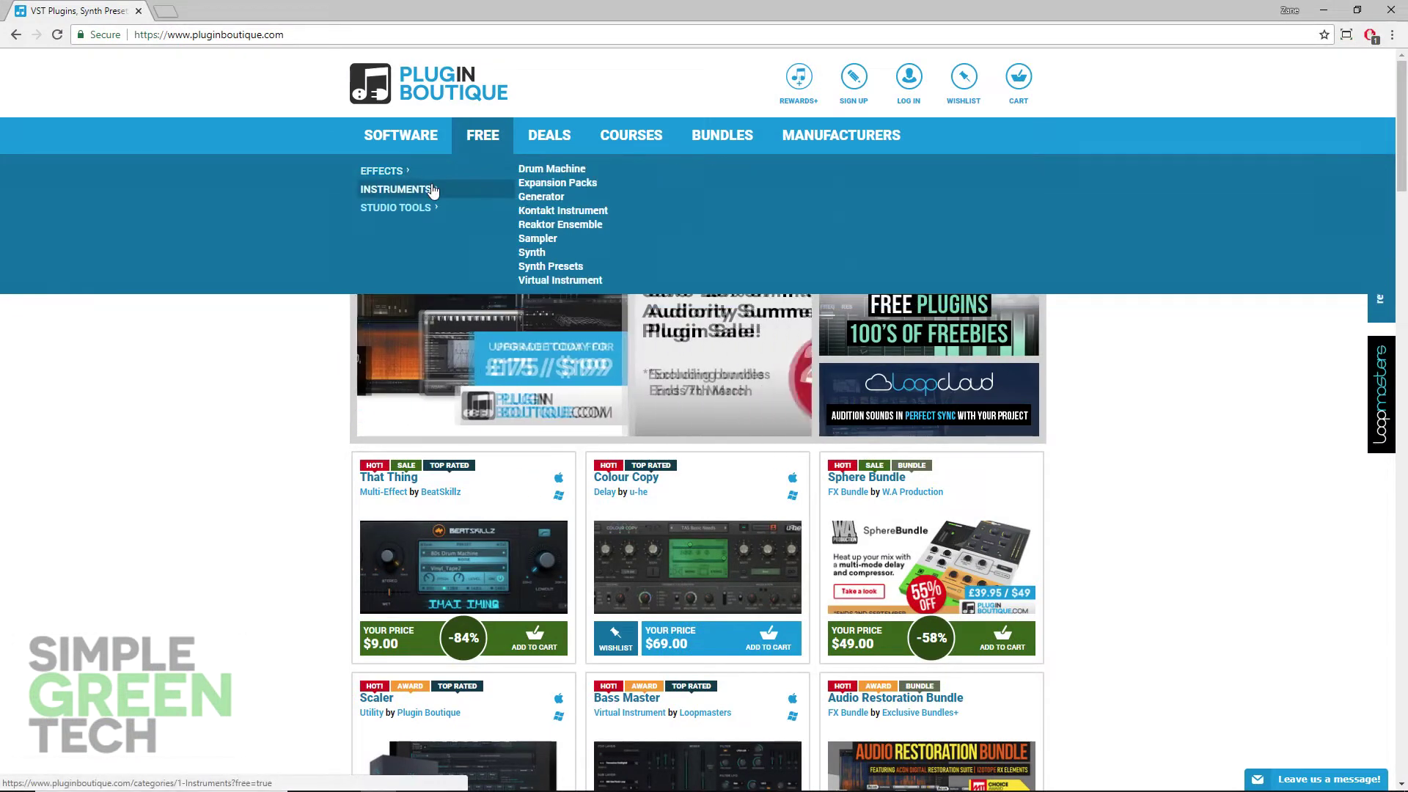
left_click(543, 256)
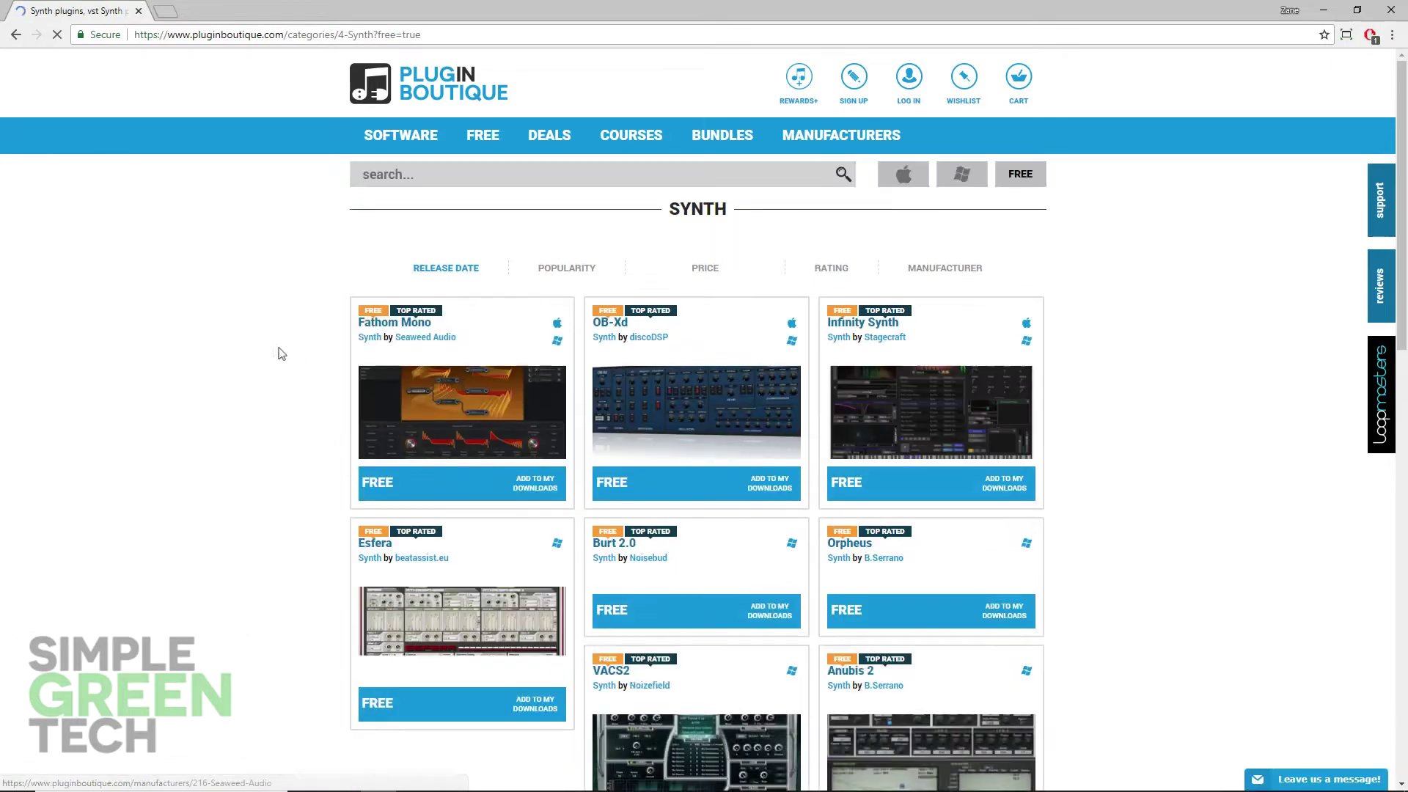
scroll(277, 353, "down", 2)
scroll(277, 353, "down", 7)
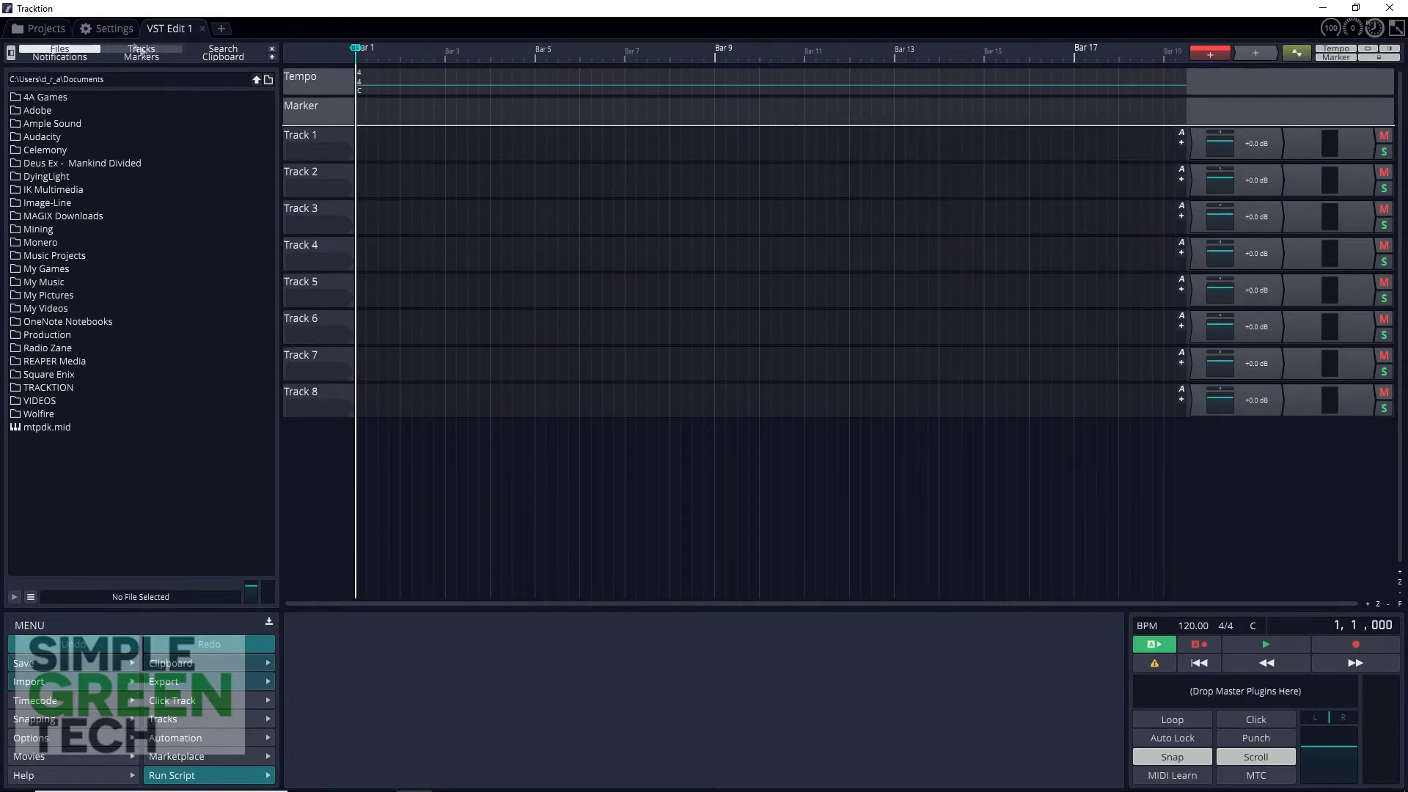
- Show the installed plugins list in Settings and choose to scan for new VST3 plugins
left_click(123, 30)
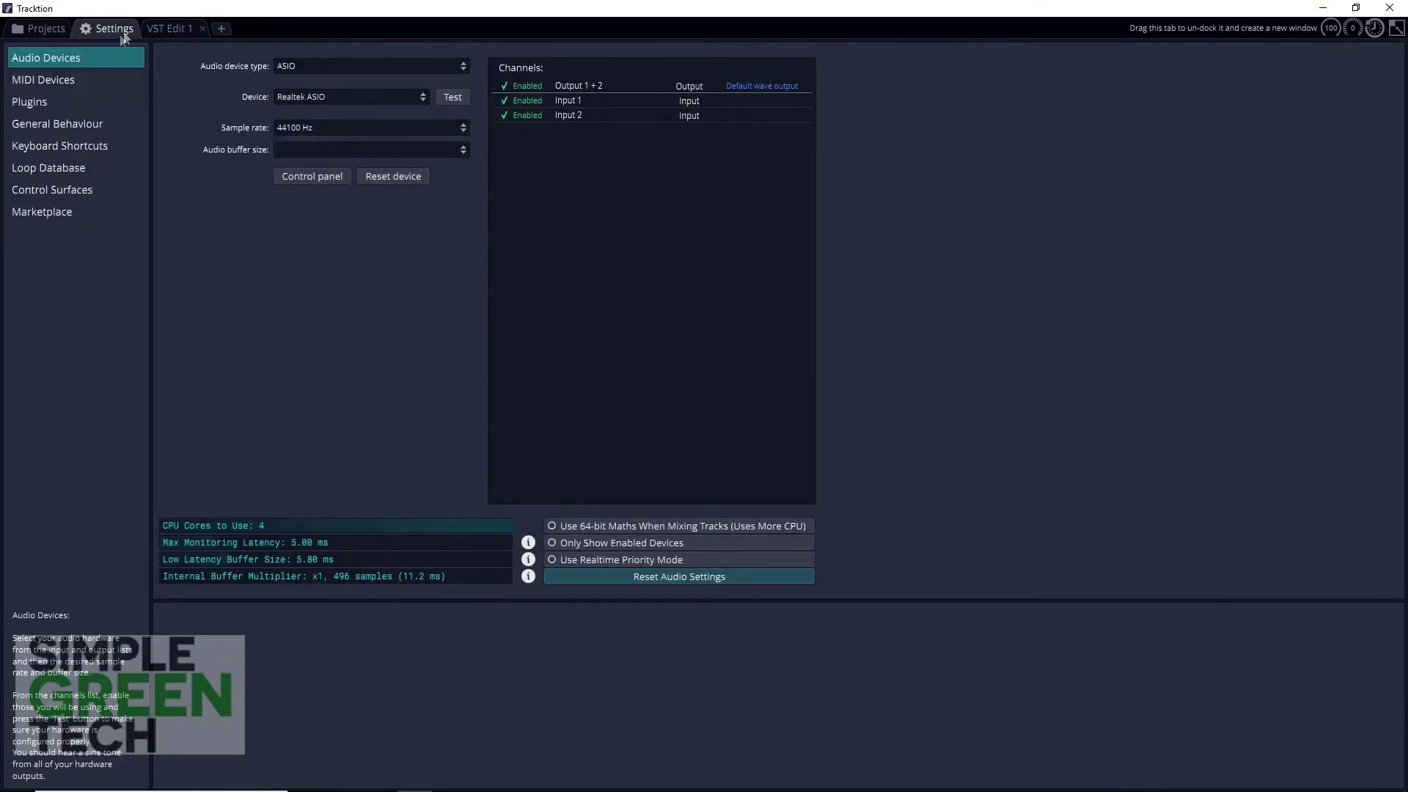
left_click(49, 102)
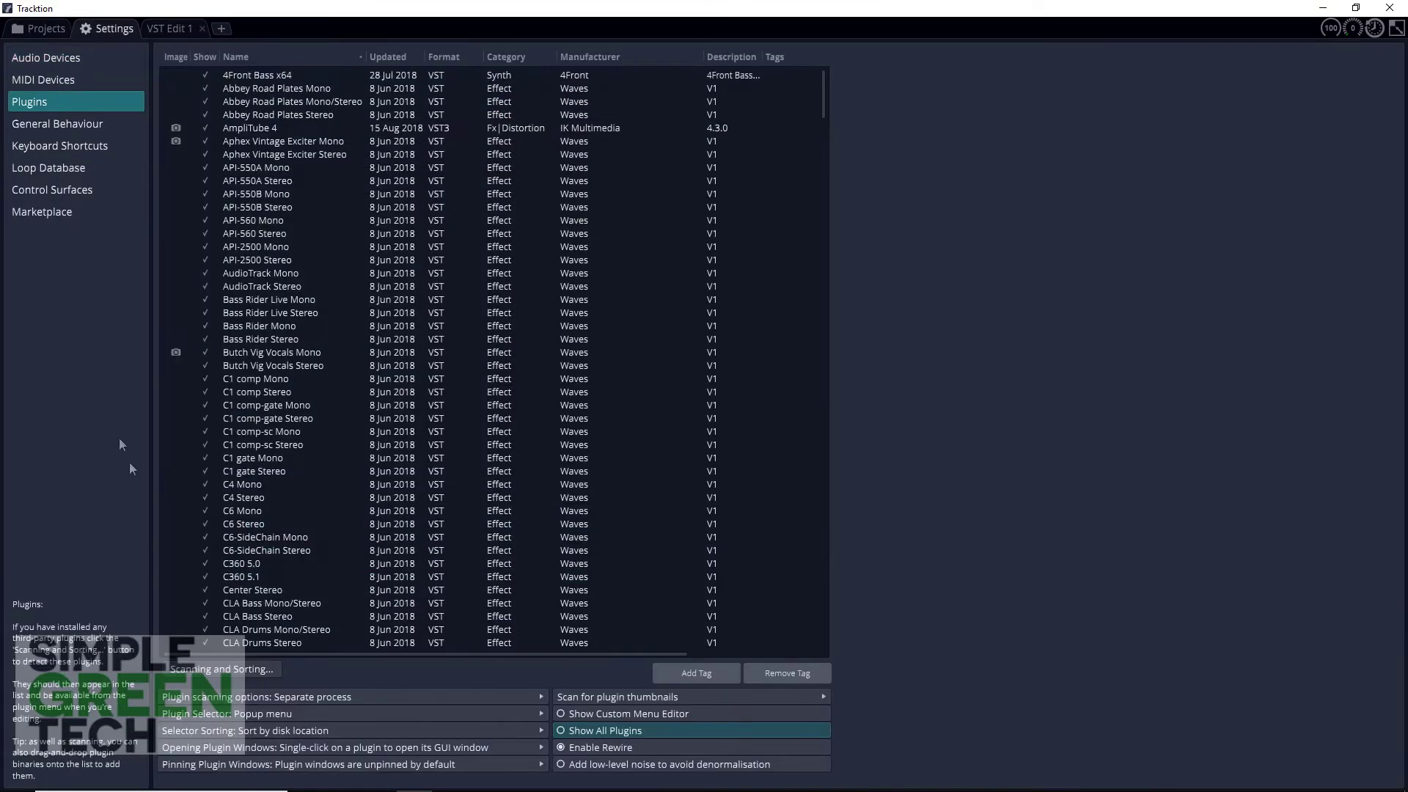
left_click(221, 670)
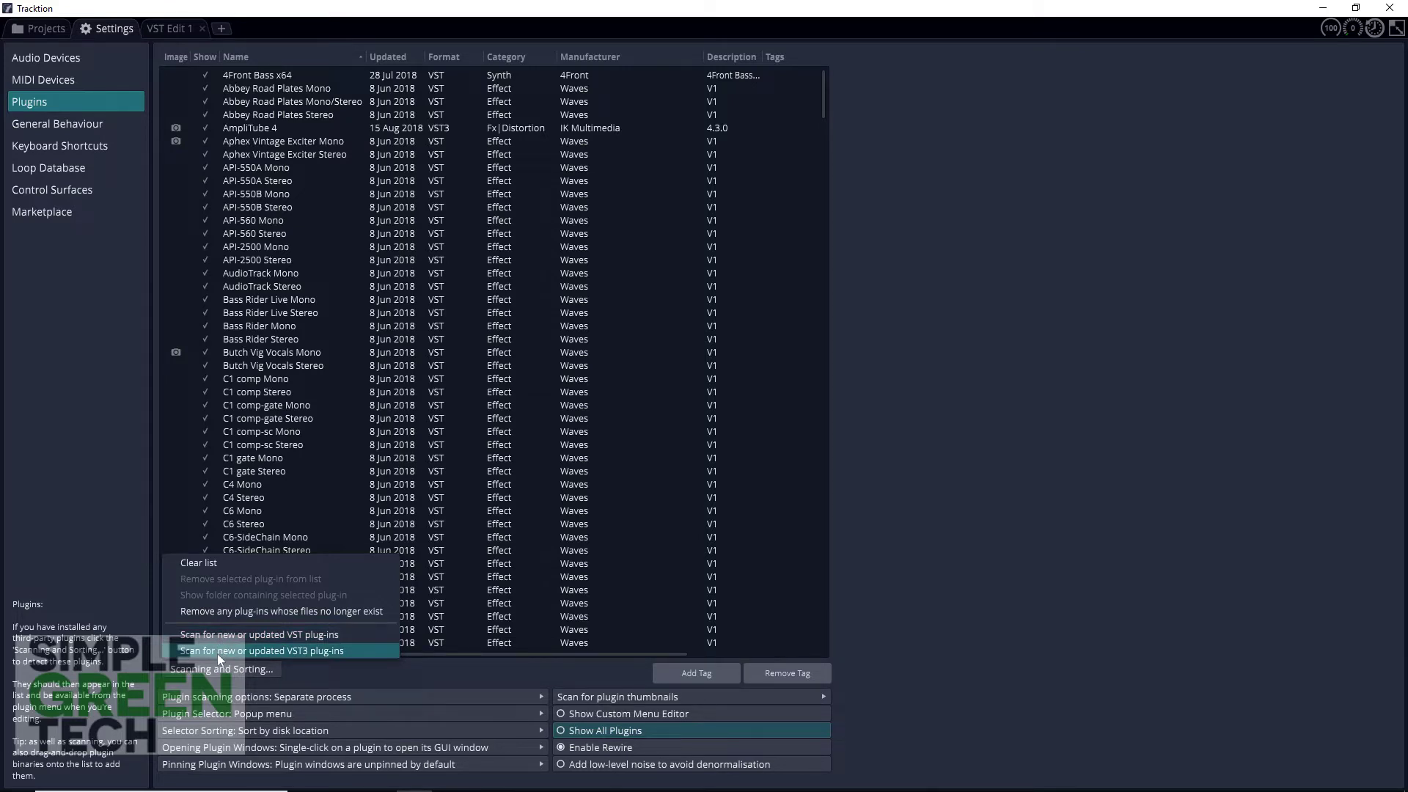
left_click(217, 654)
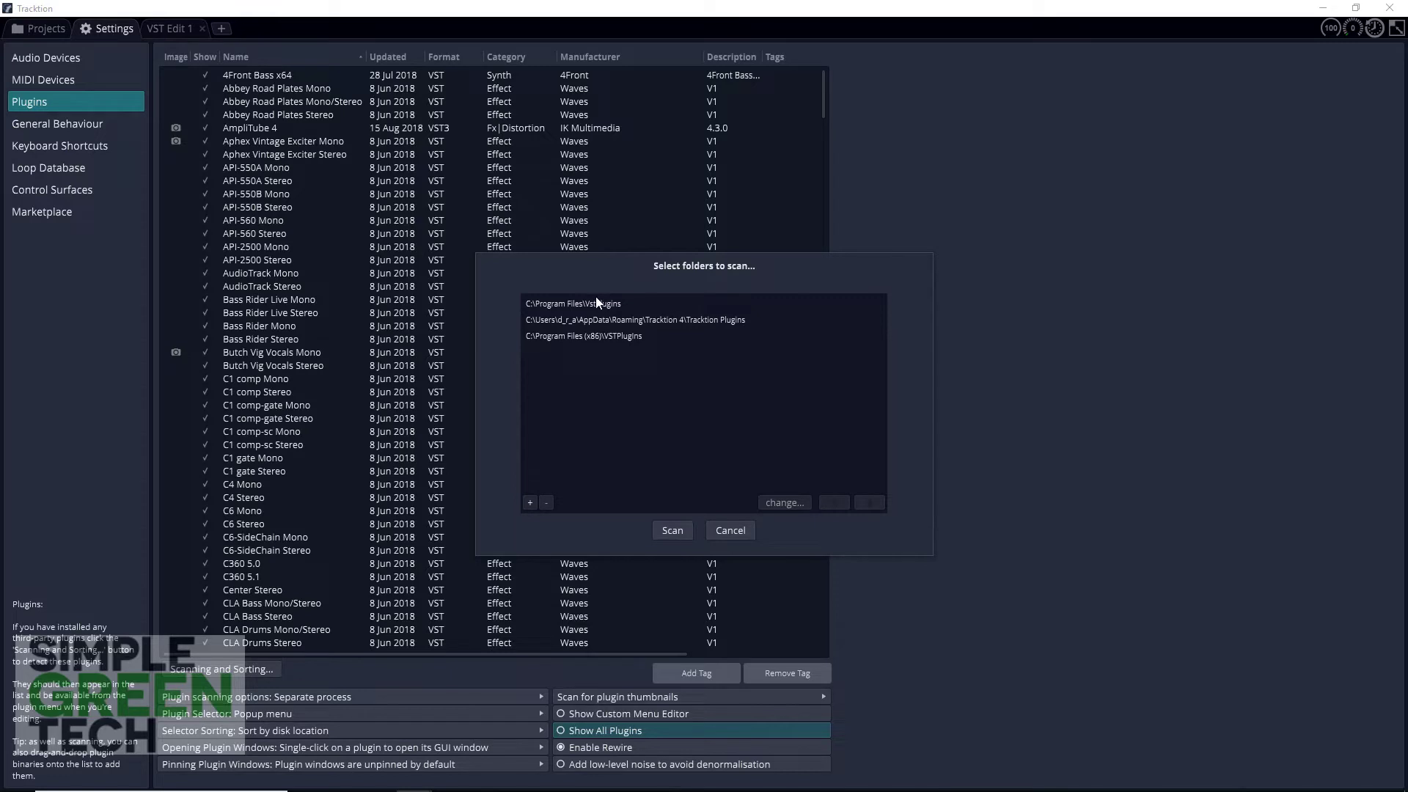
- Cancel adding a scan folder, close the scan dialog unchanged, and return to VST Edit 1
left_click(529, 503)
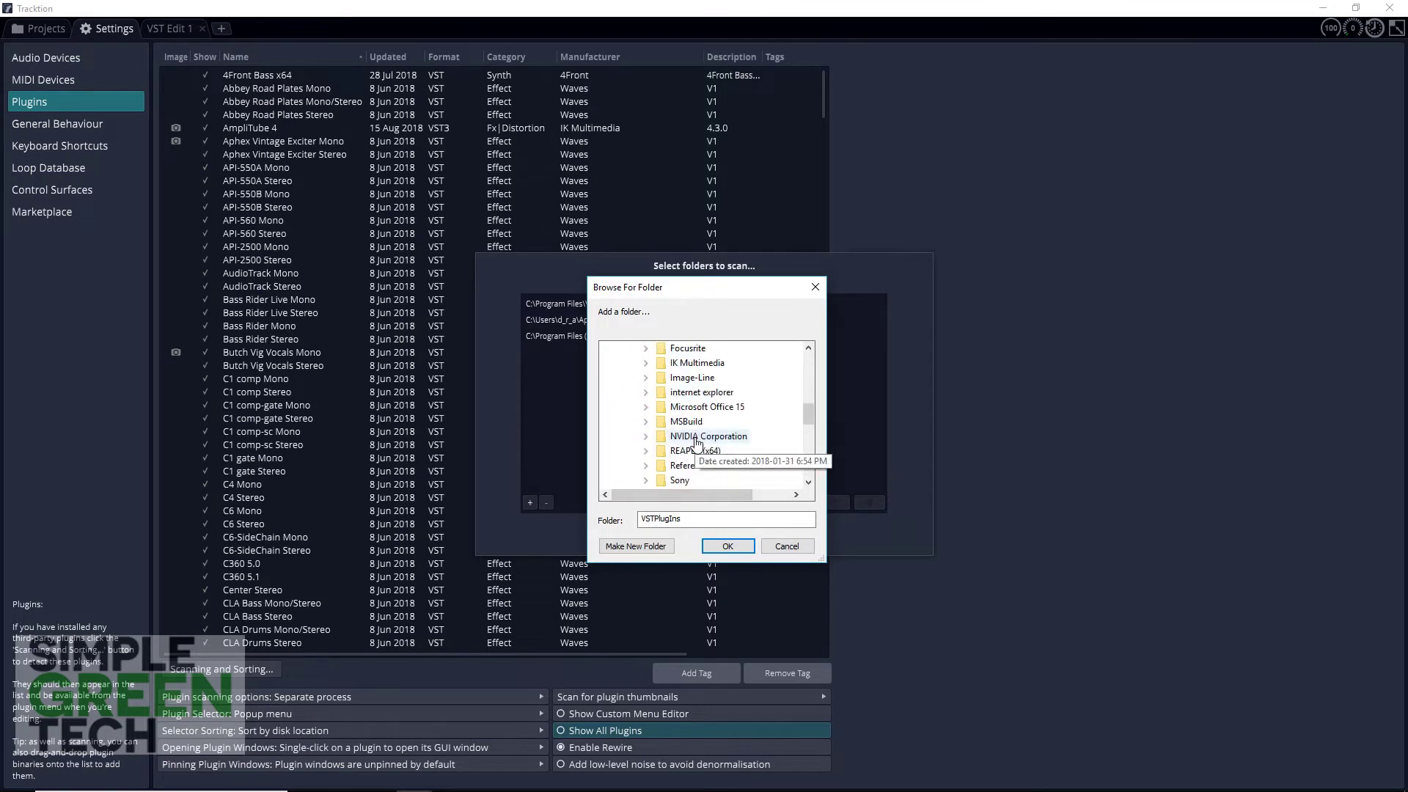
left_click(798, 550)
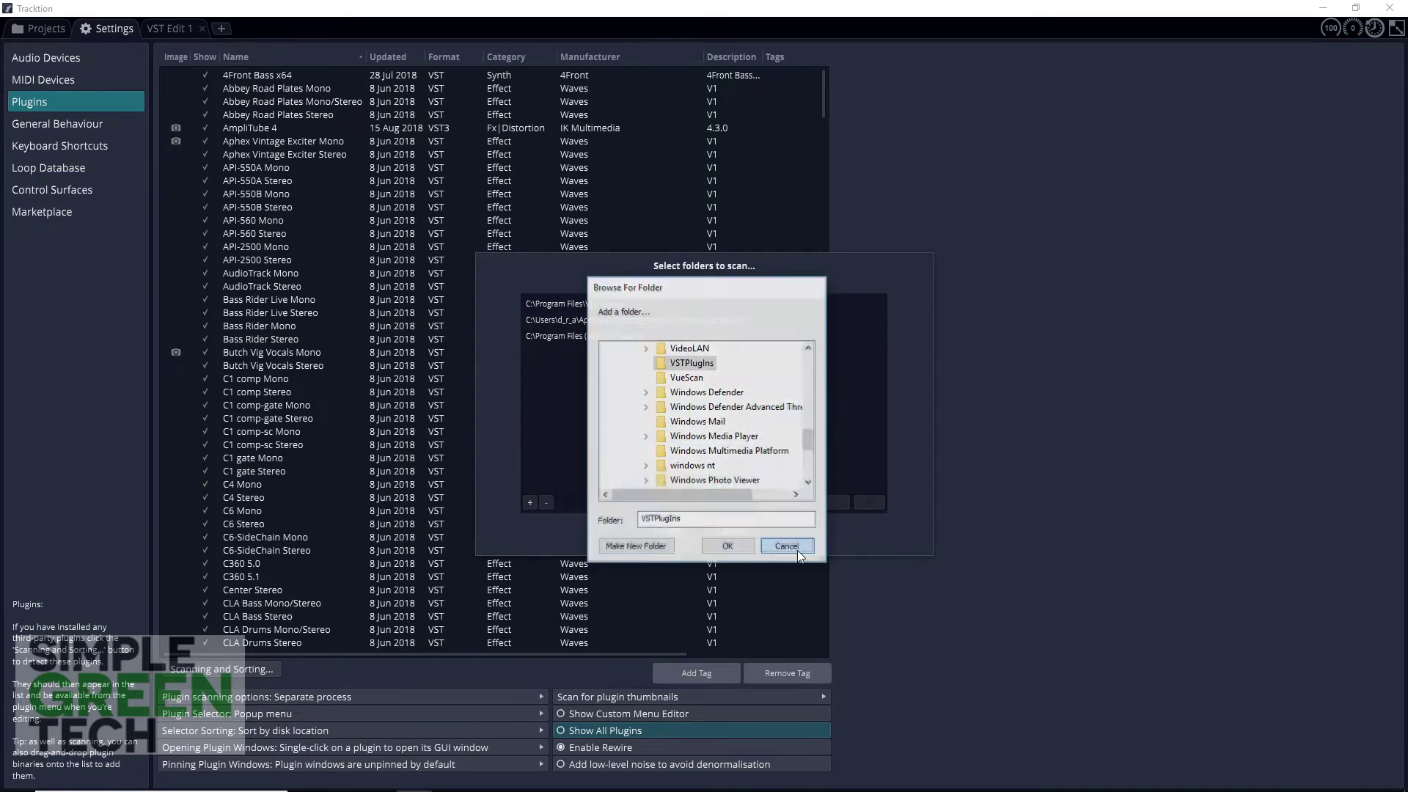
left_click(733, 531)
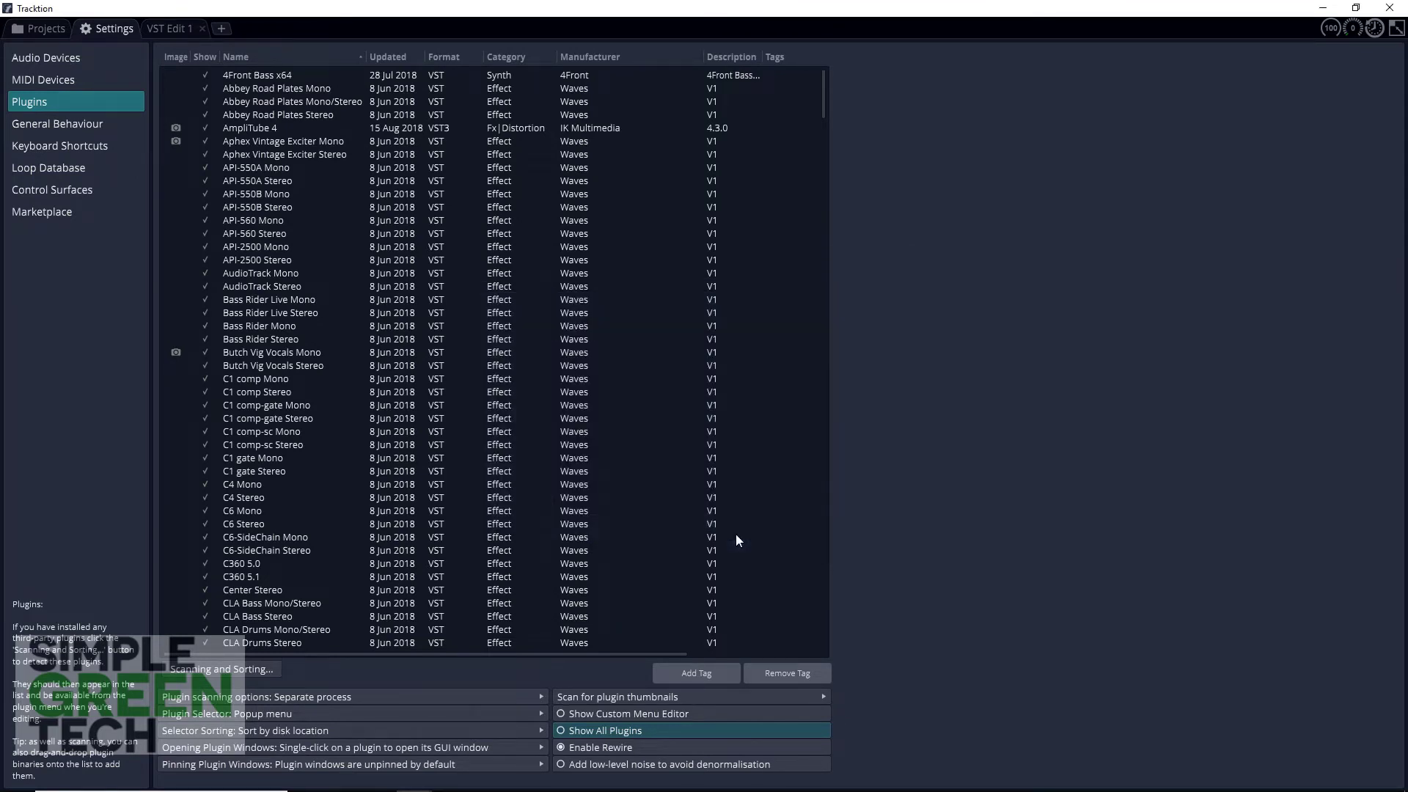
left_click(173, 28)
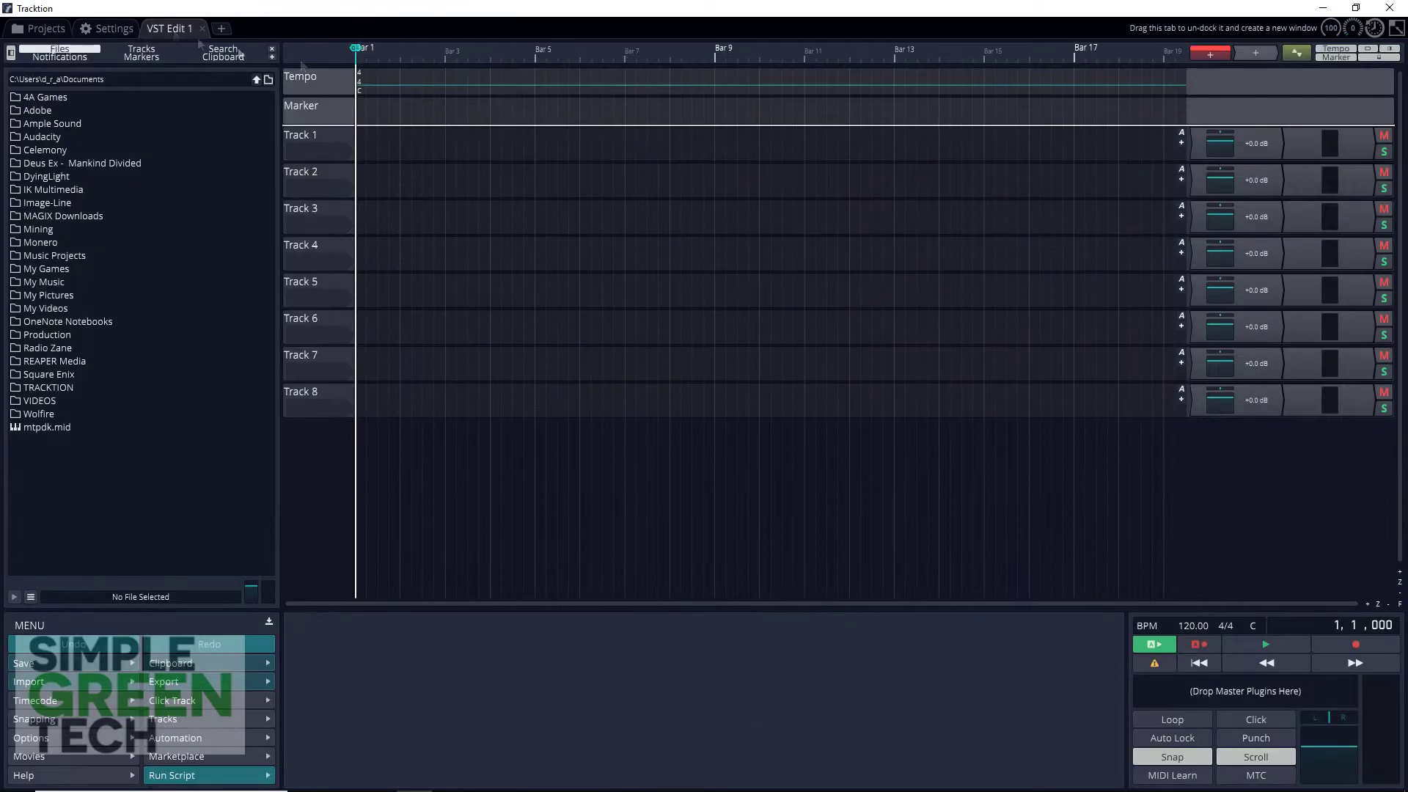
- Drop a Freeze Point plugin on Track 3 and add MT-PowerDrumKit to Track 2
left_click(1260, 56)
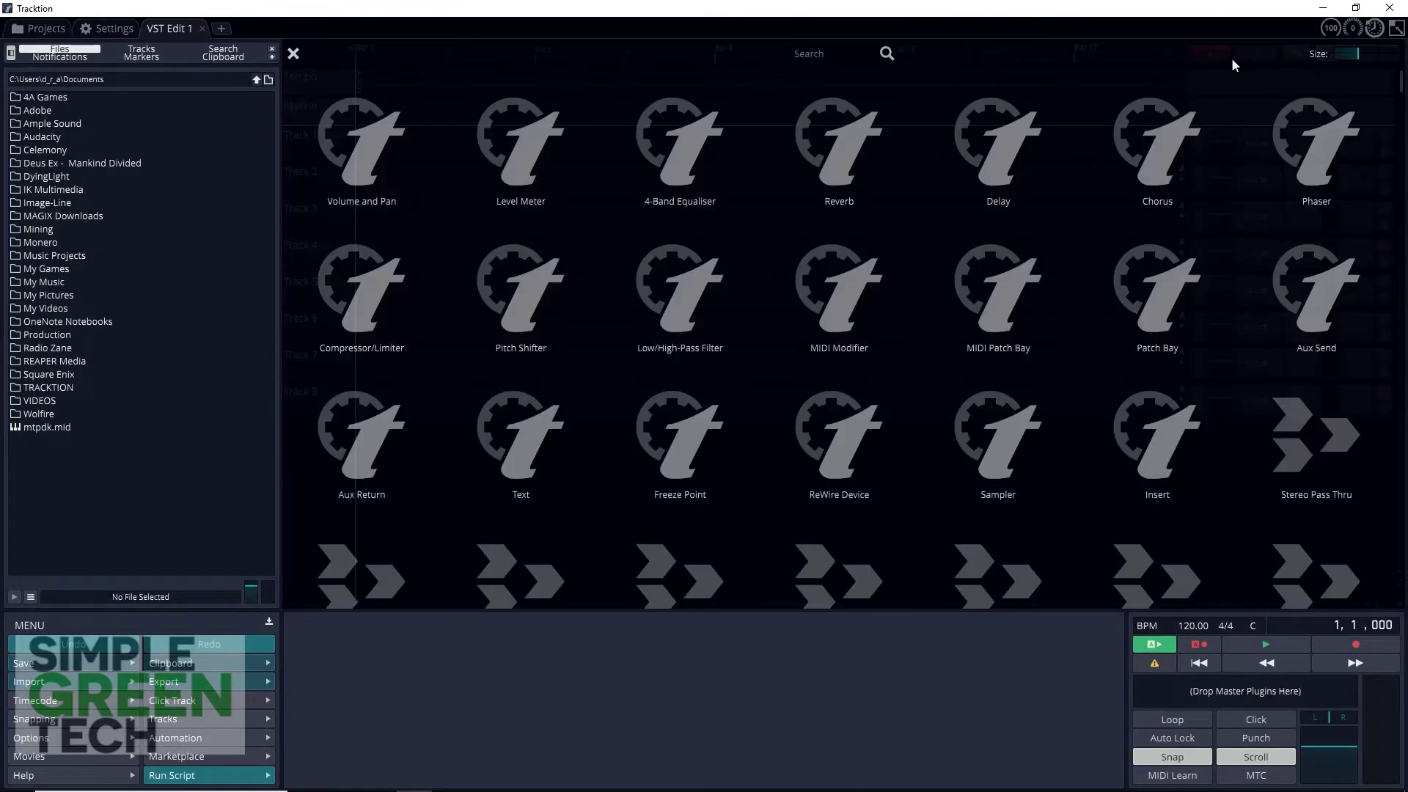
left_click_drag(671, 459, 1185, 209)
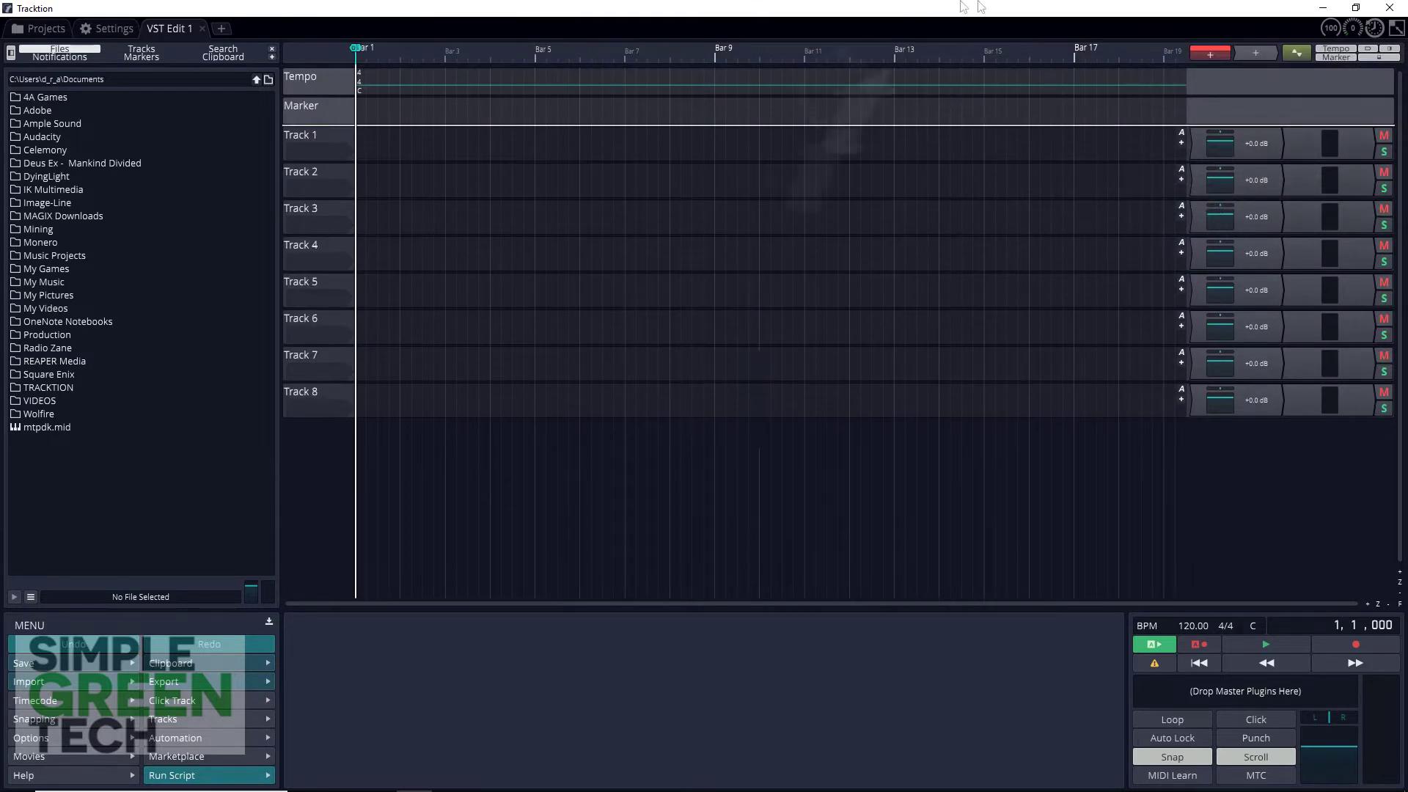
right_click(1278, 179)
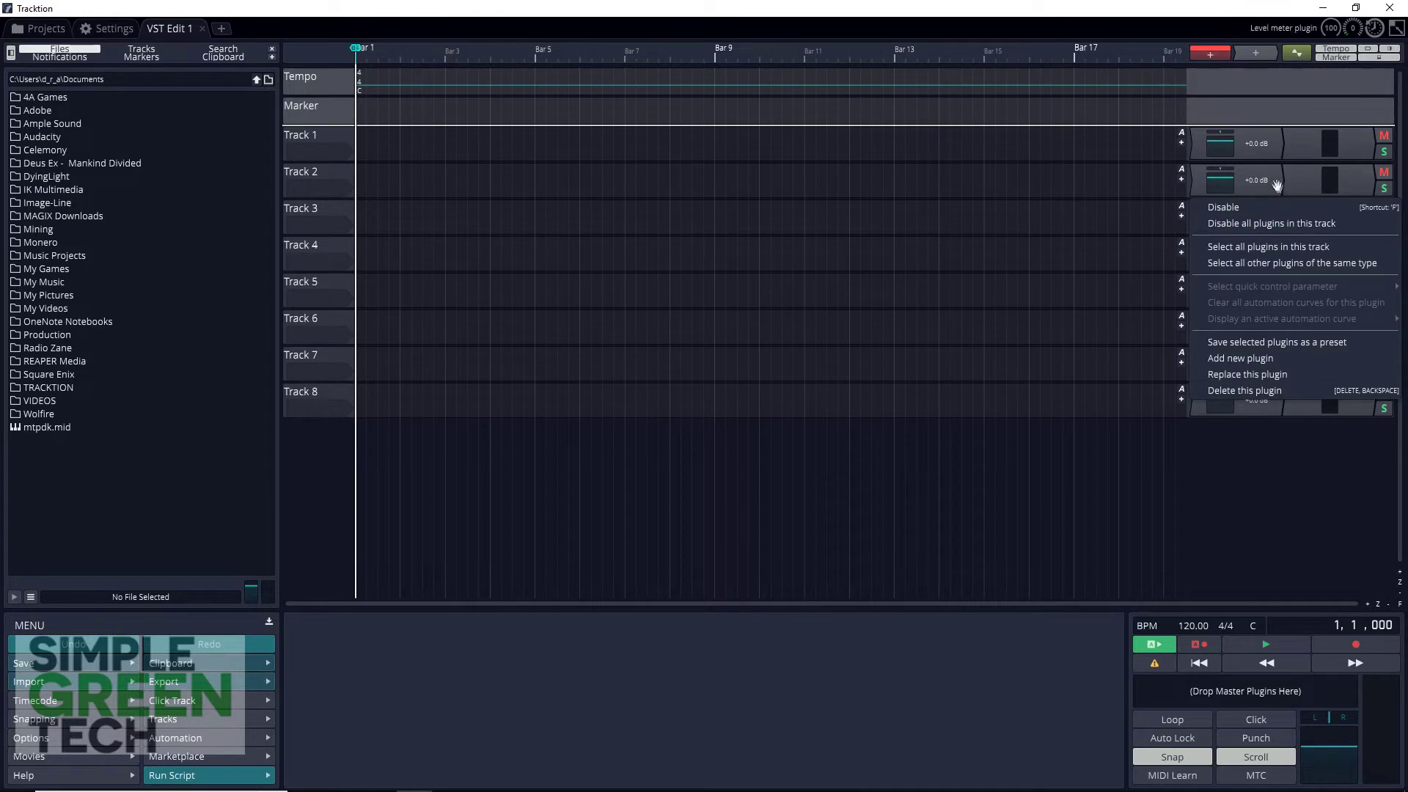
left_click(1273, 357)
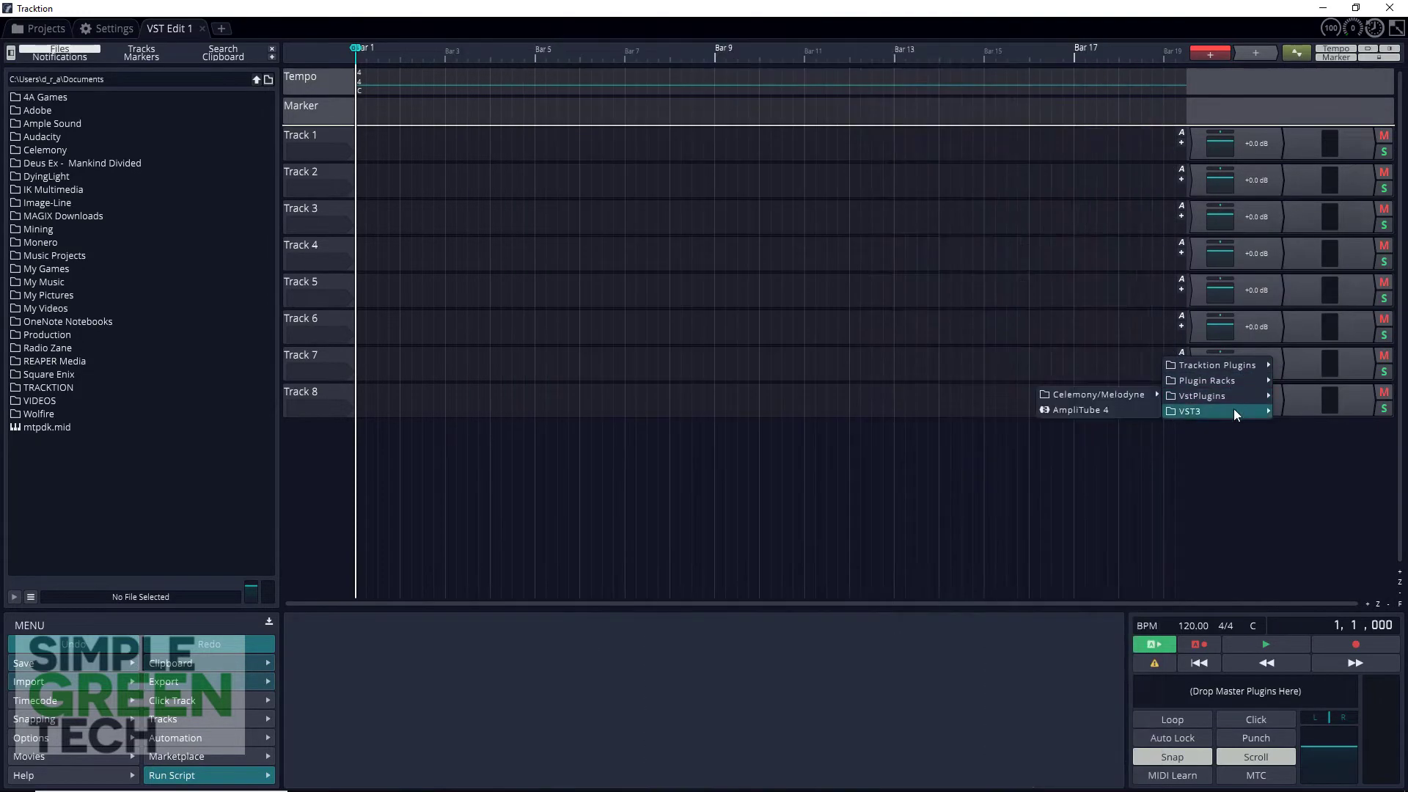
mouse_move(1231, 395)
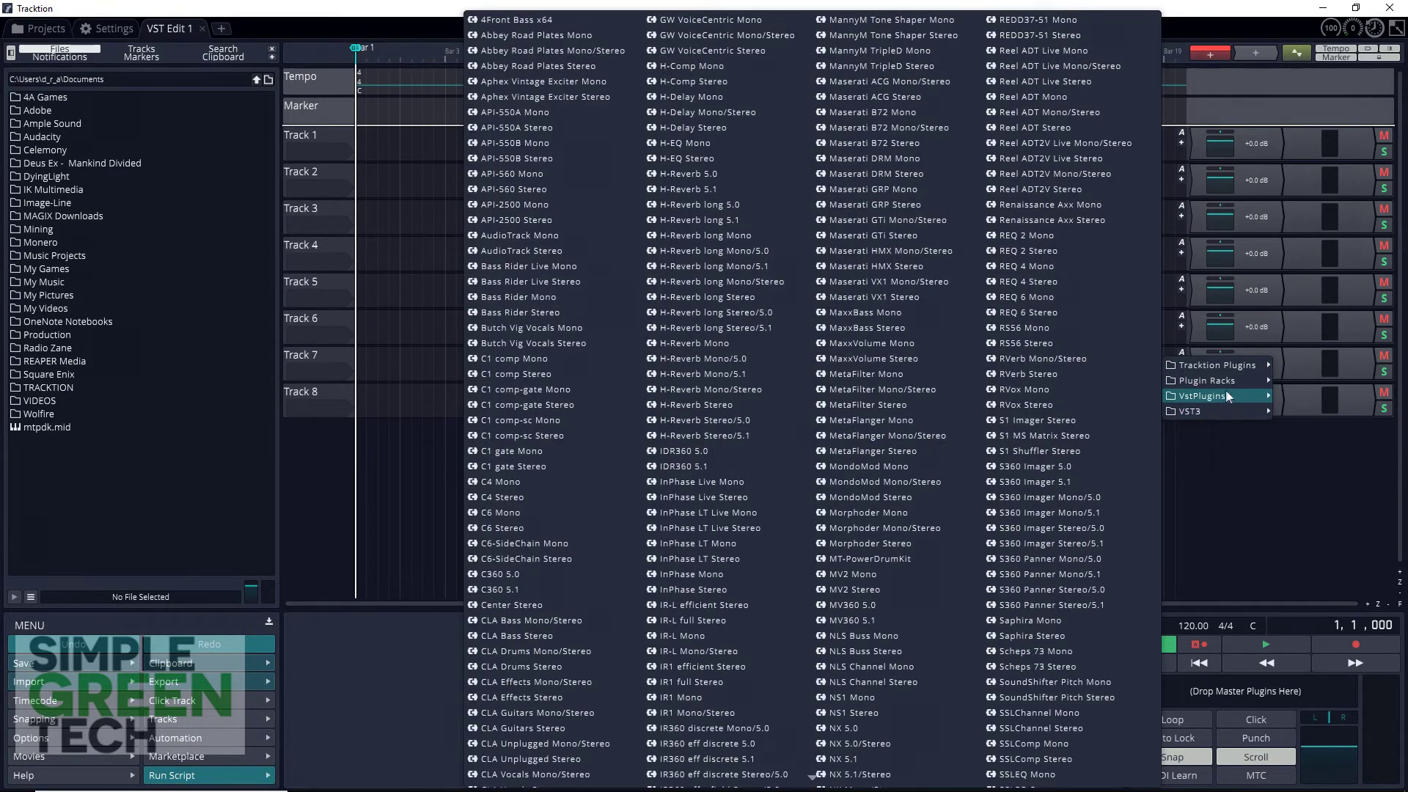
left_click(916, 560)
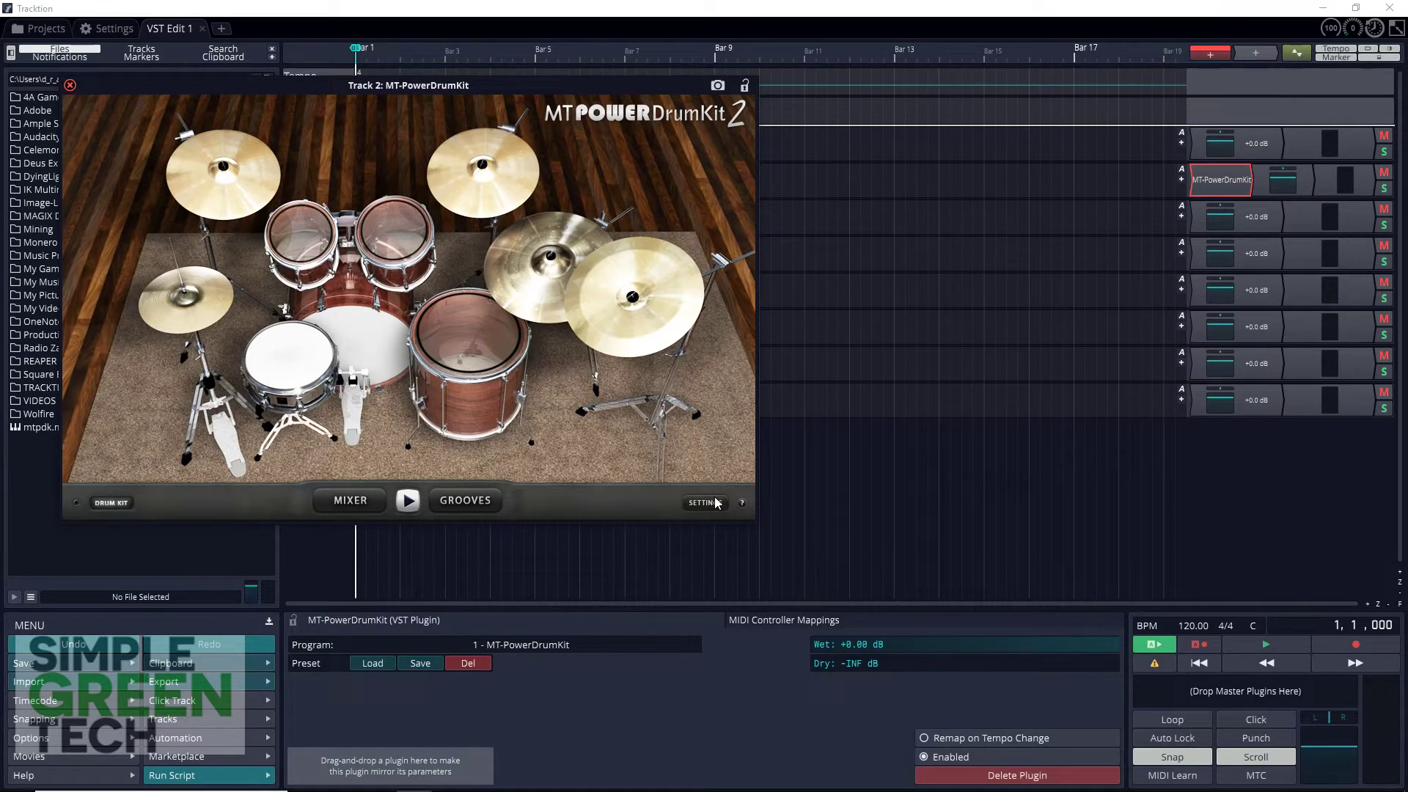
- Enlarge Track 2, insert a new MIDI clip, and stretch it to end at bar 5
left_click(70, 86)
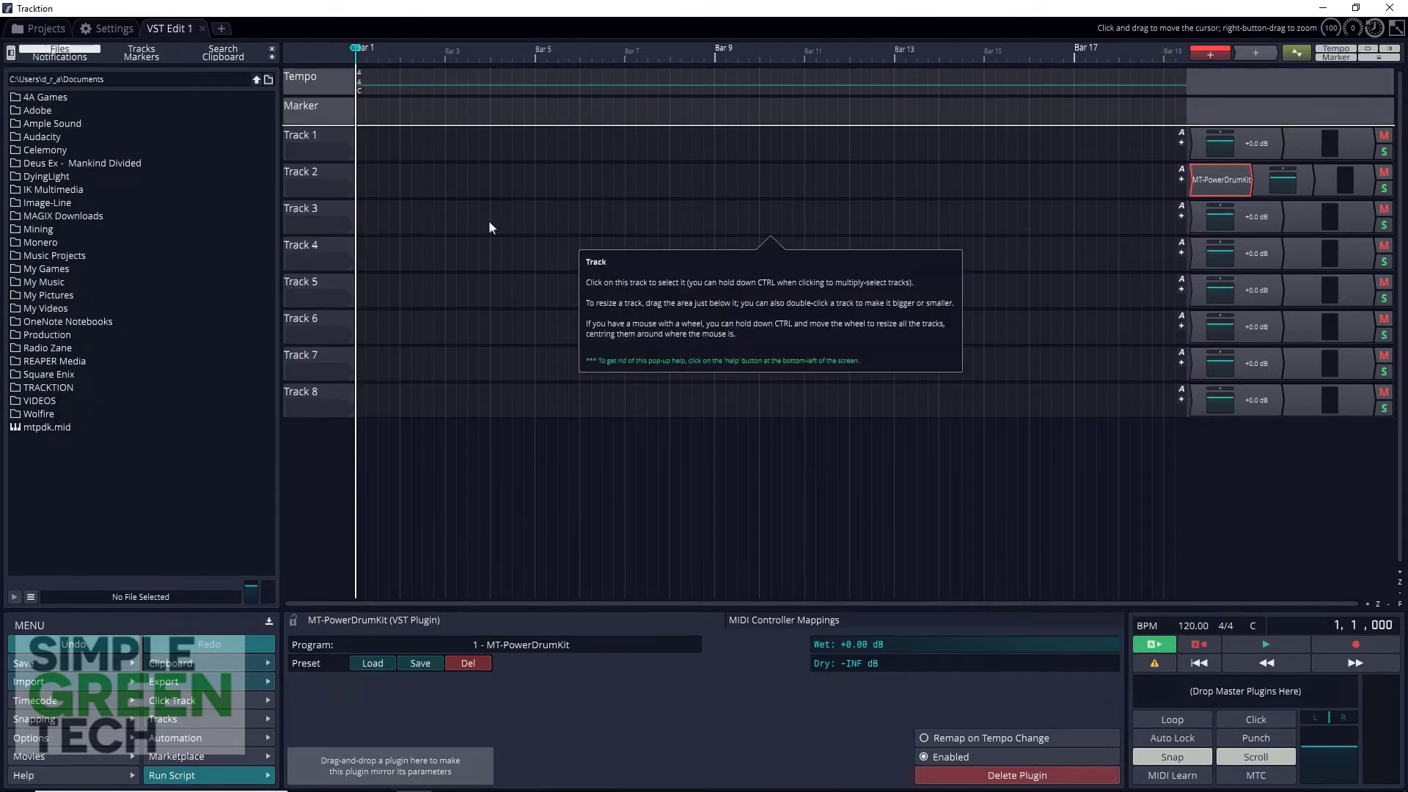
left_click(337, 173)
double_click(337, 173)
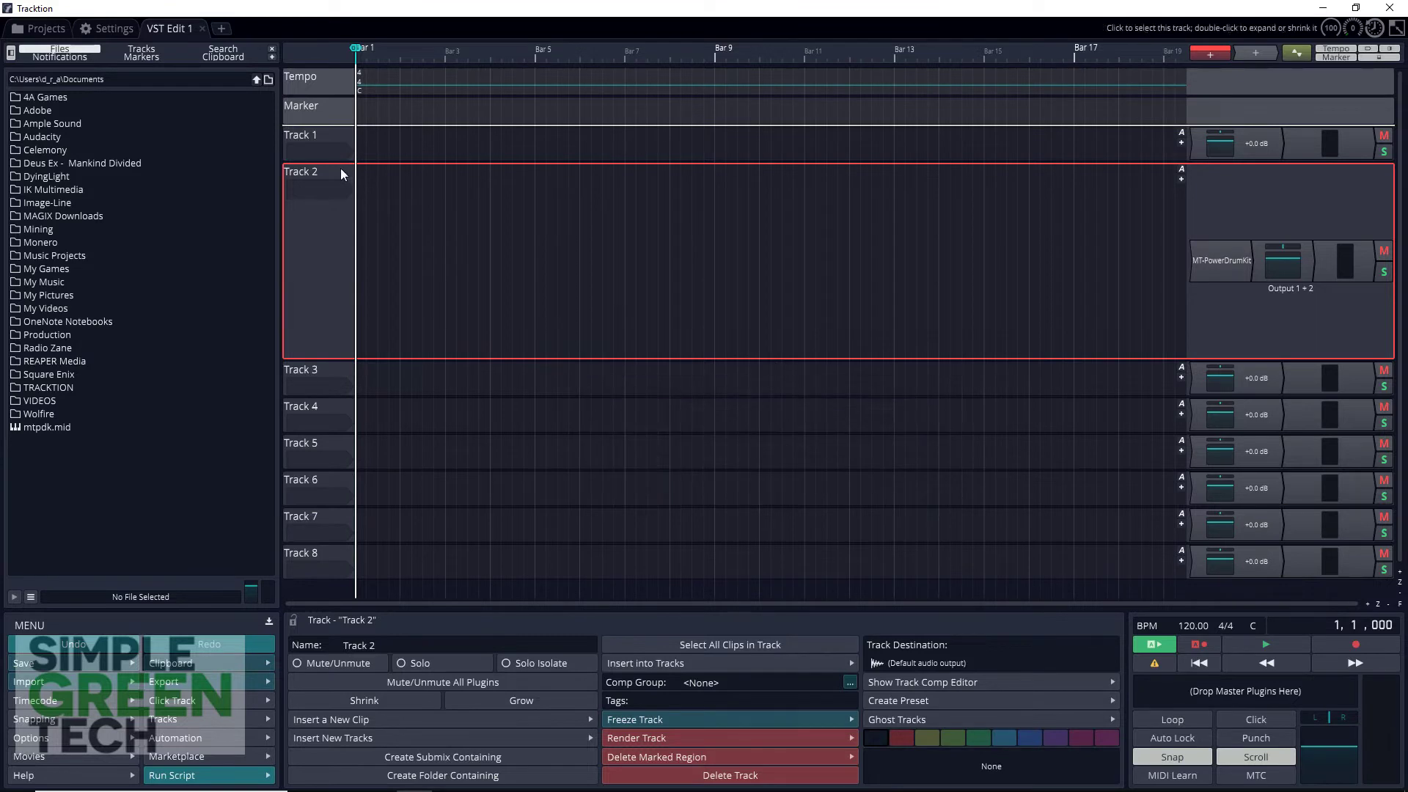
key("Insert")
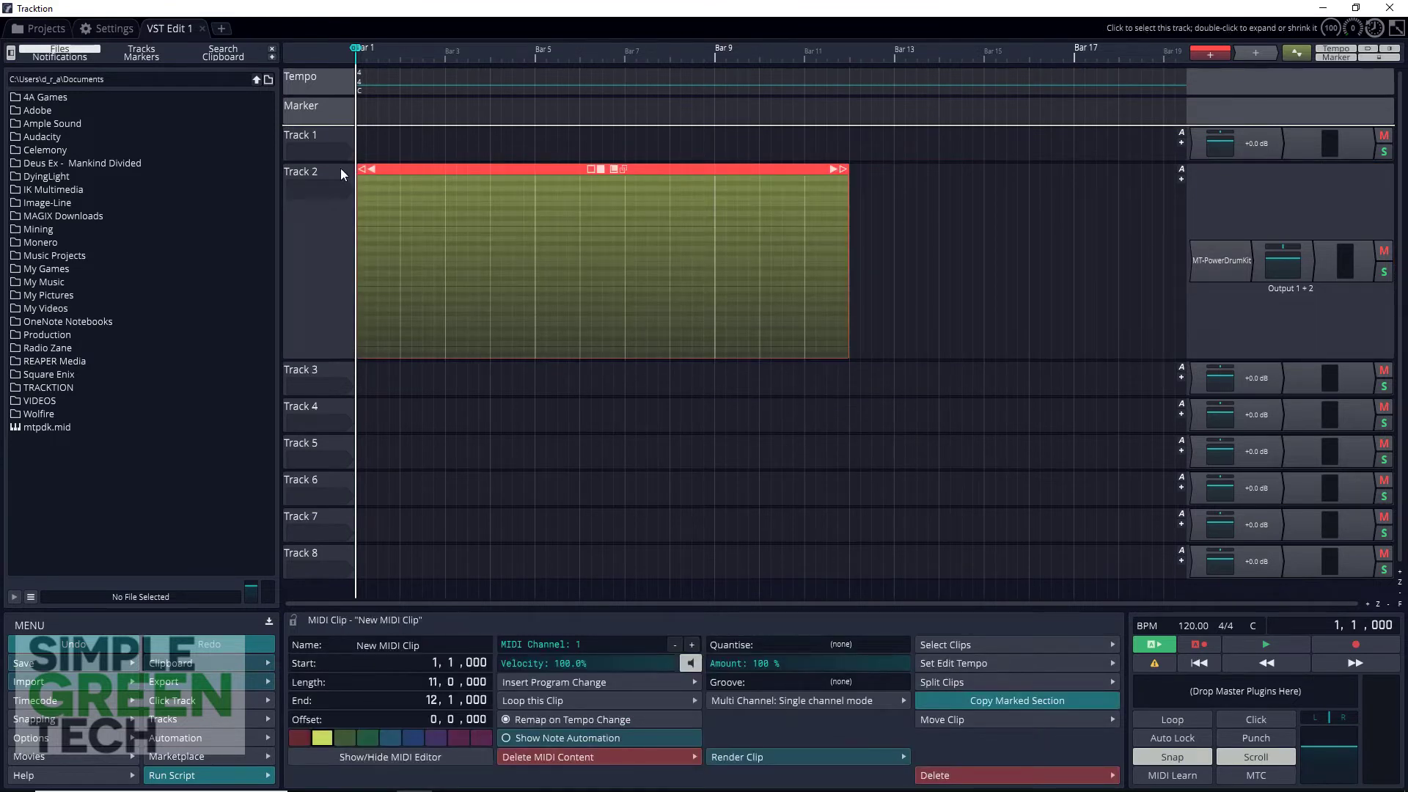
right_click(344, 235)
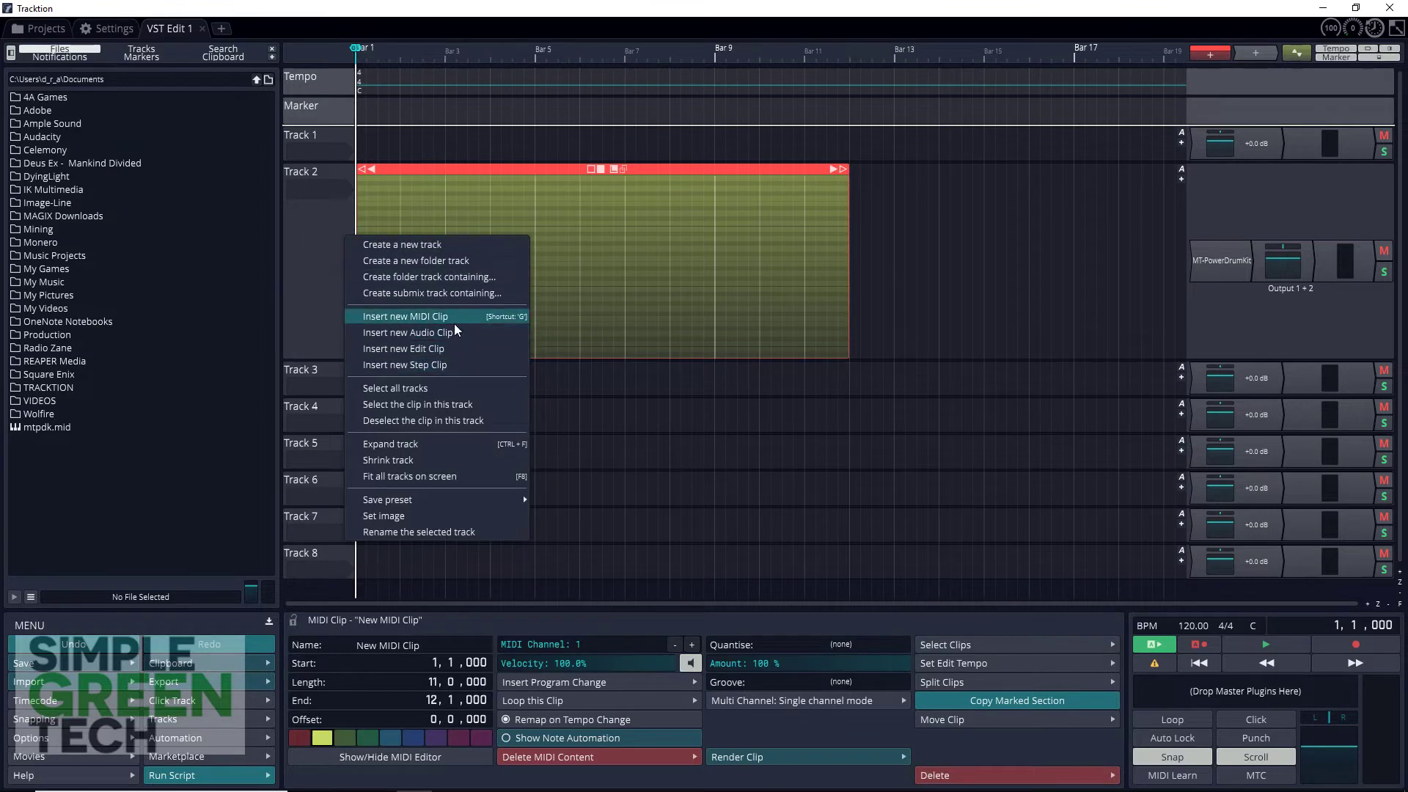
left_click(319, 262)
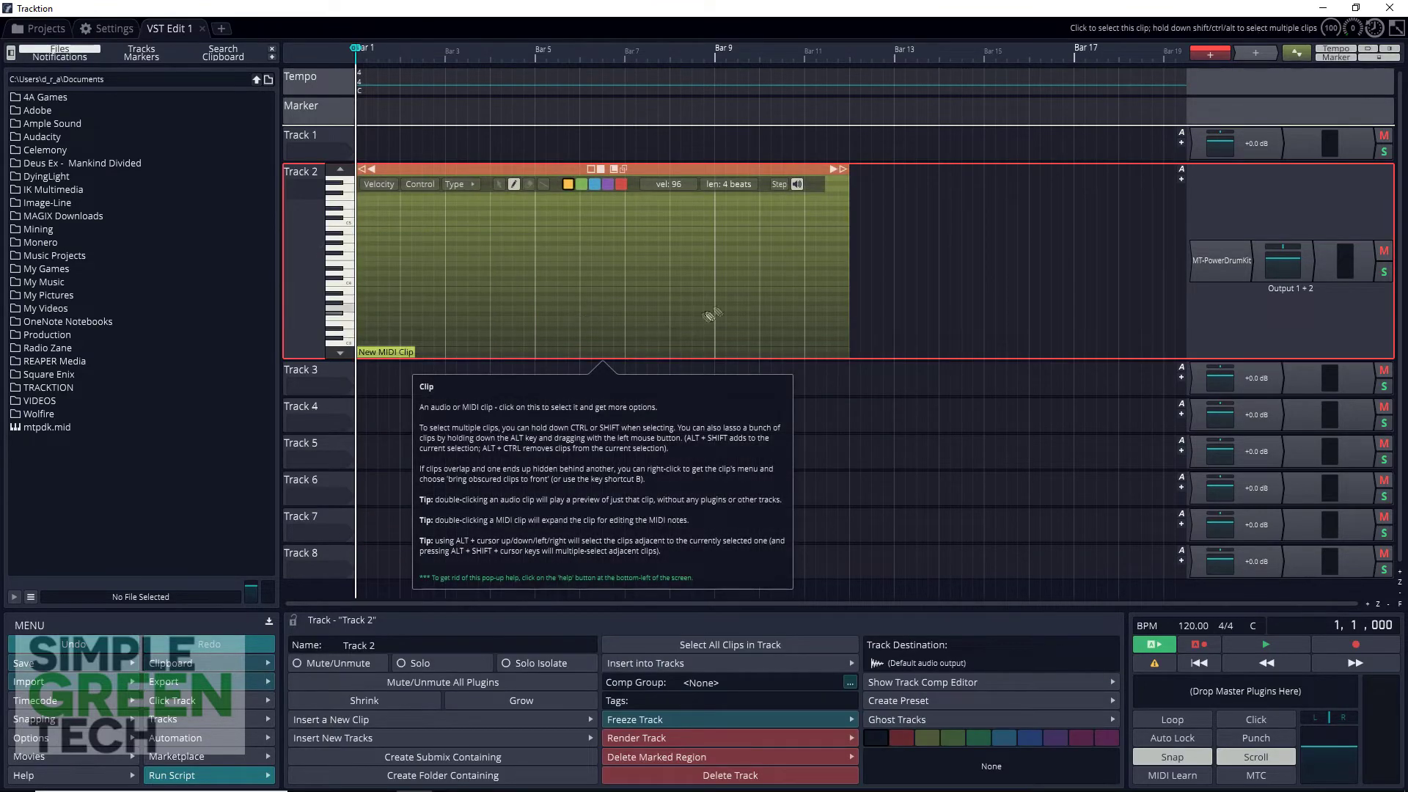
left_click_drag(847, 169, 532, 248)
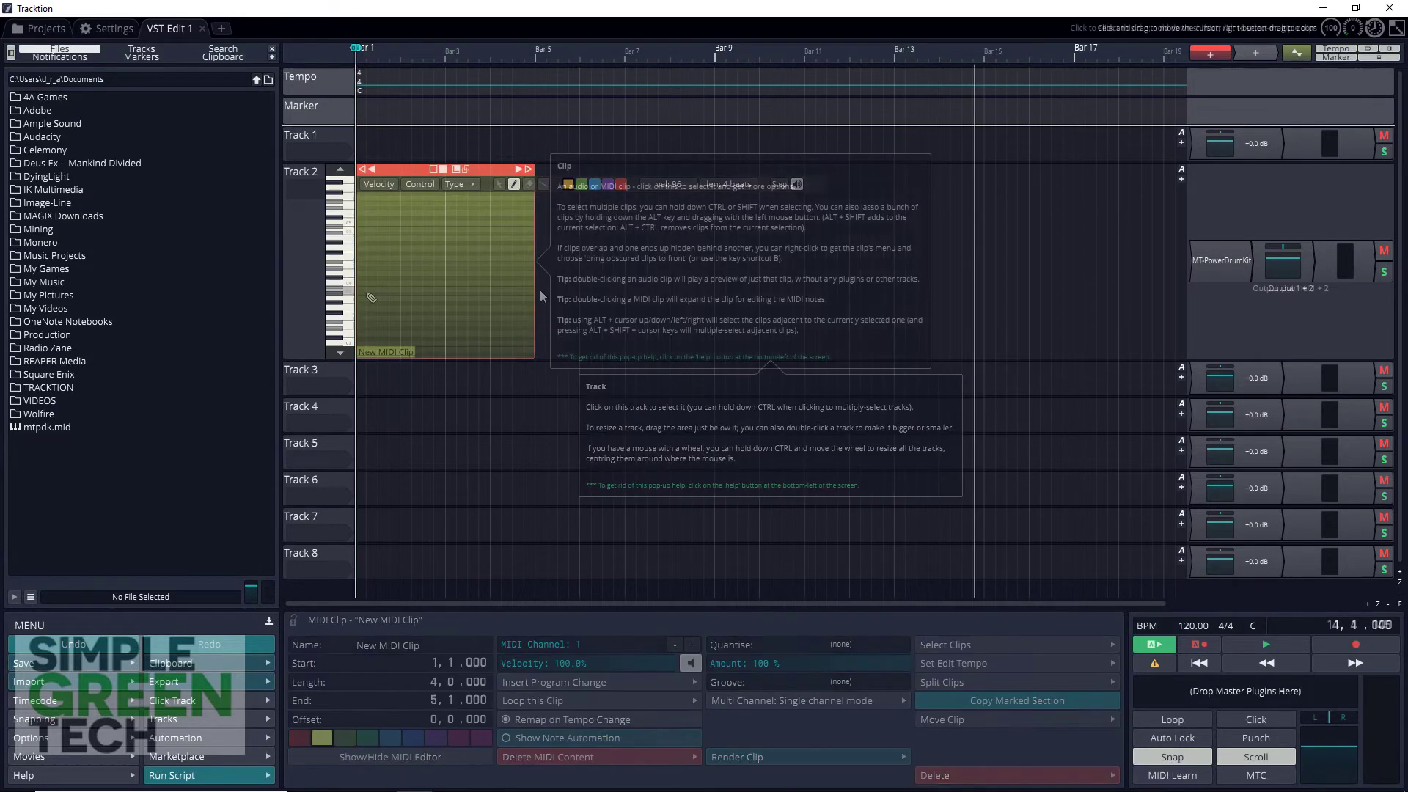
- Place a C2 note at the clip's start and shorten it to two beats
left_click(374, 292)
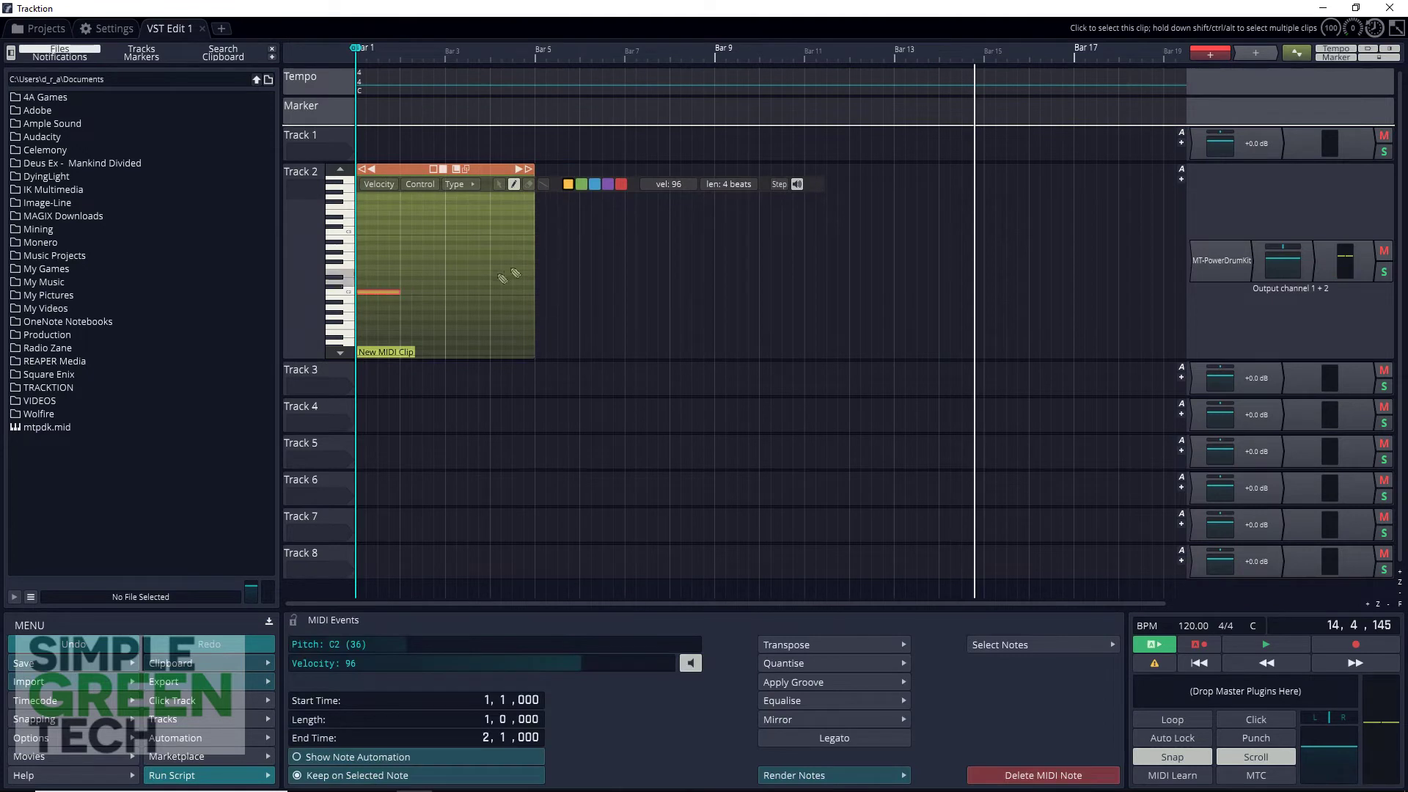
left_click(722, 184)
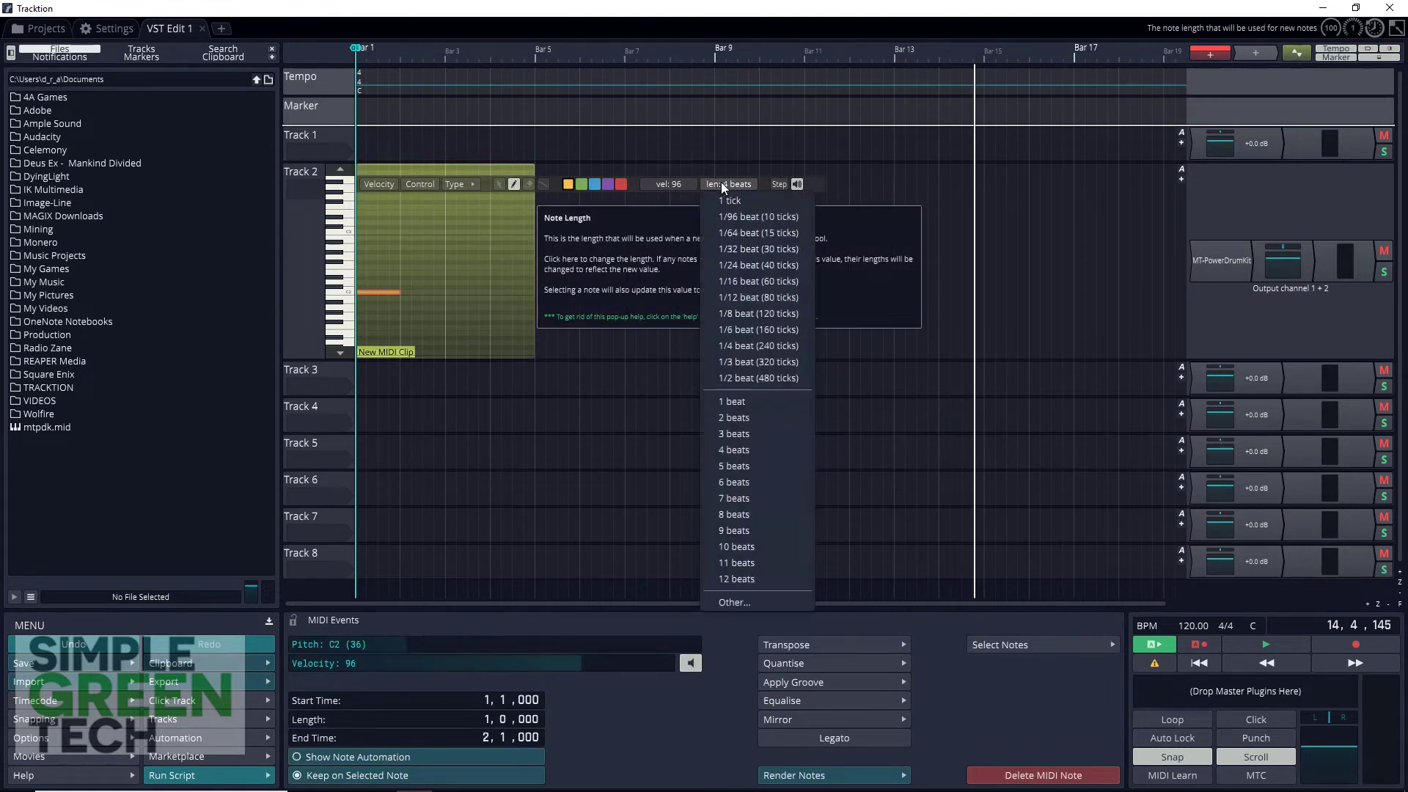
left_click(736, 400)
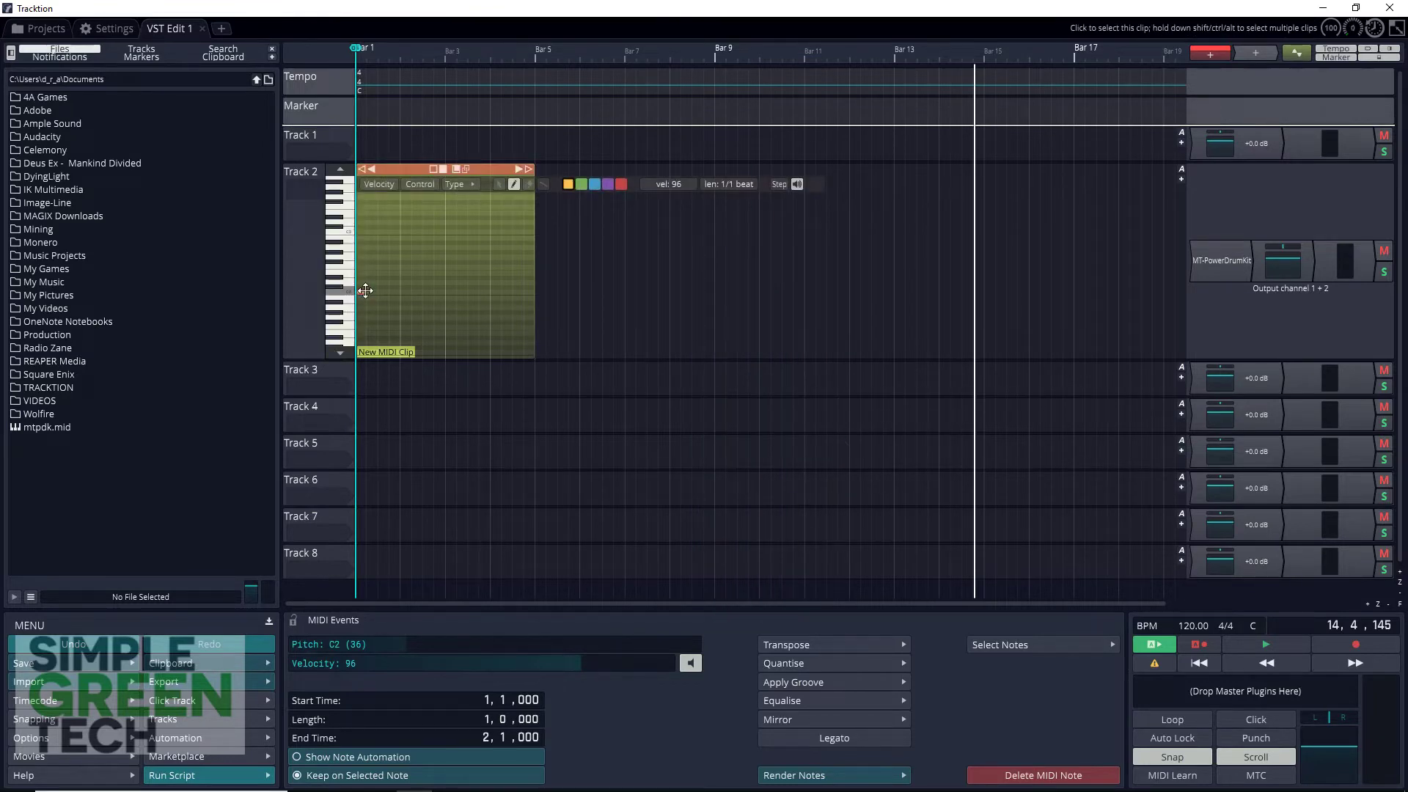
key("ctrl+z")
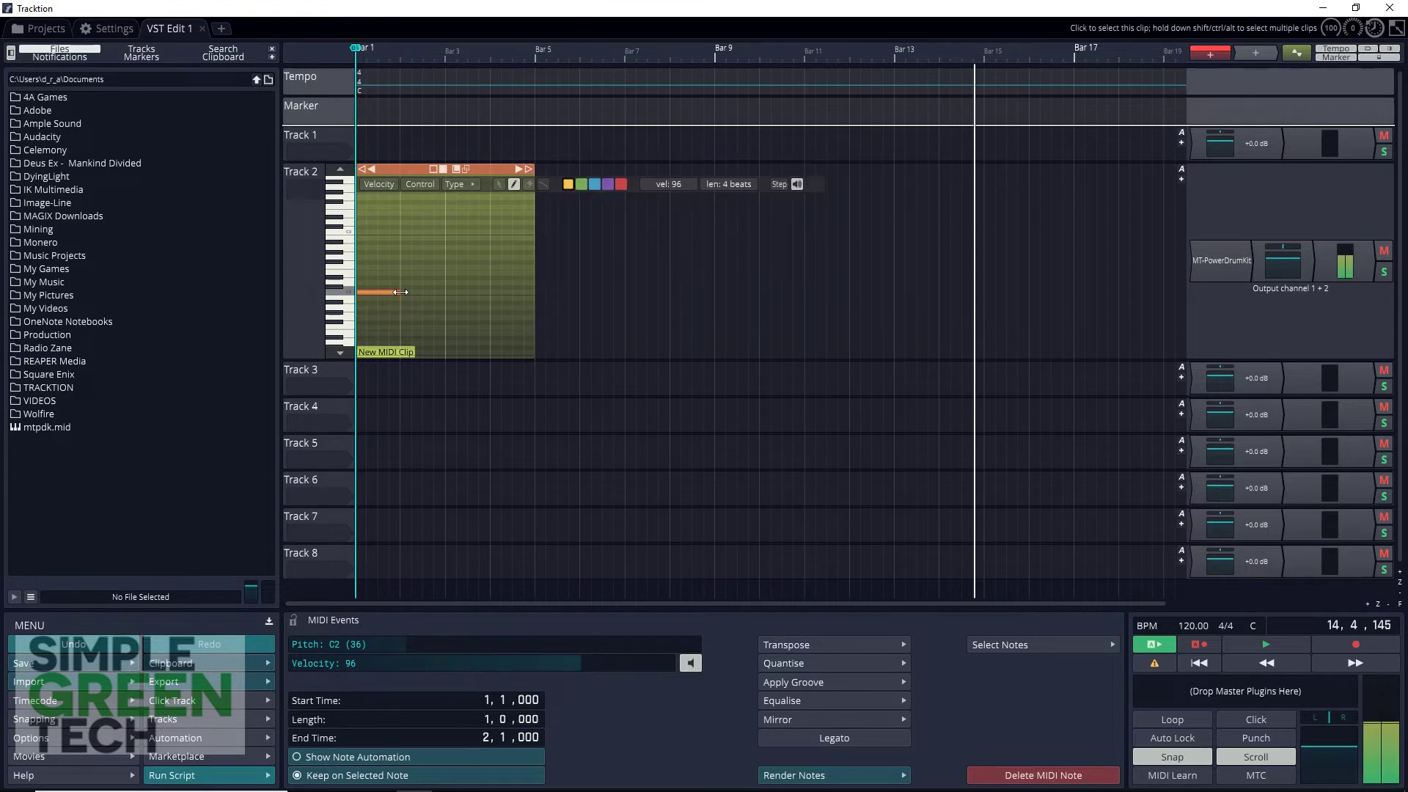
mouse_move(398, 293)
left_mouse_down()
mouse_move(386, 299)
mouse_move(397, 293)
left_mouse_up()
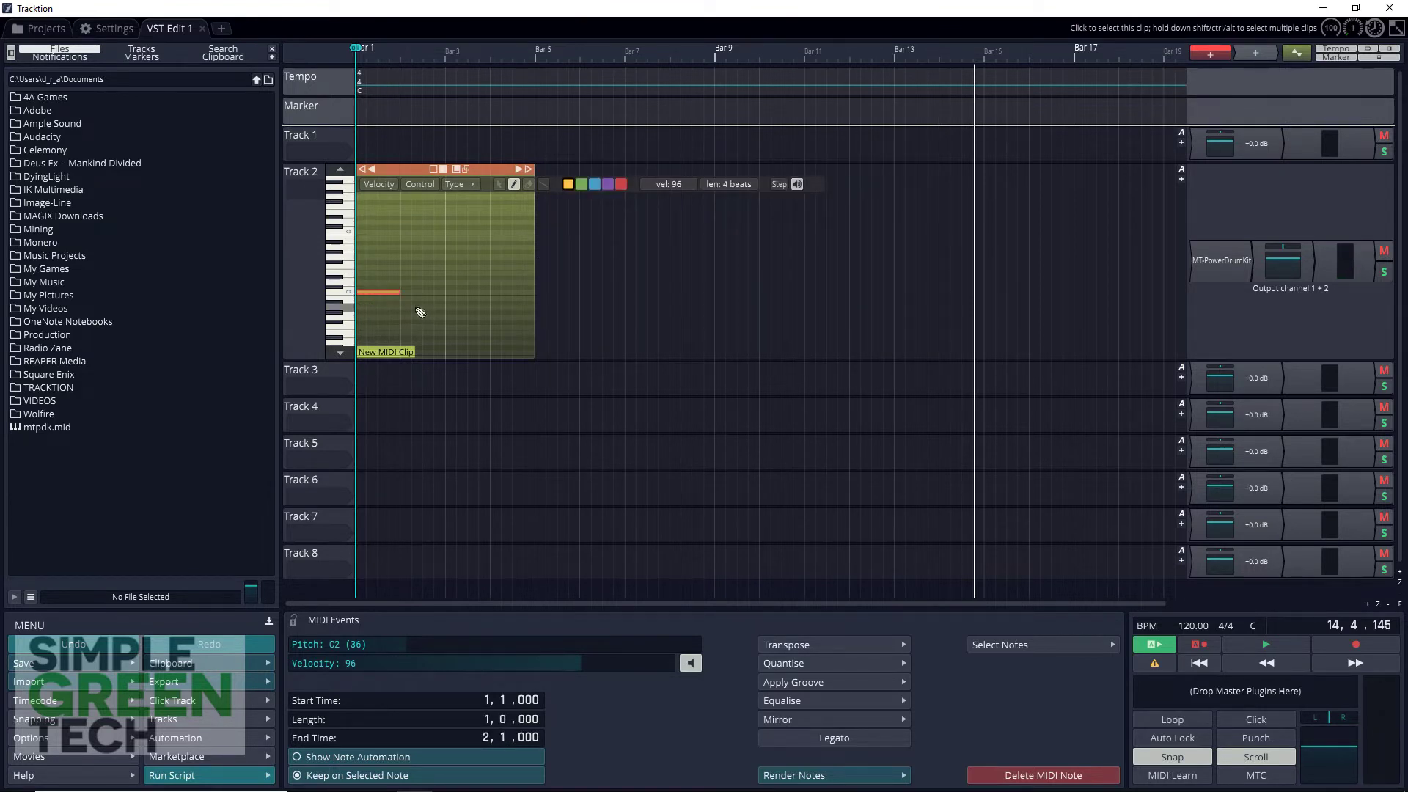
mouse_move(400, 291)
left_mouse_down()
mouse_move(368, 302)
mouse_move(391, 303)
left_mouse_up()
- Add a D2 note on beat 3 and a C2 in bar 2, then end the clip at bar 3
left_click(387, 283)
left_click_drag(396, 284, 385, 282)
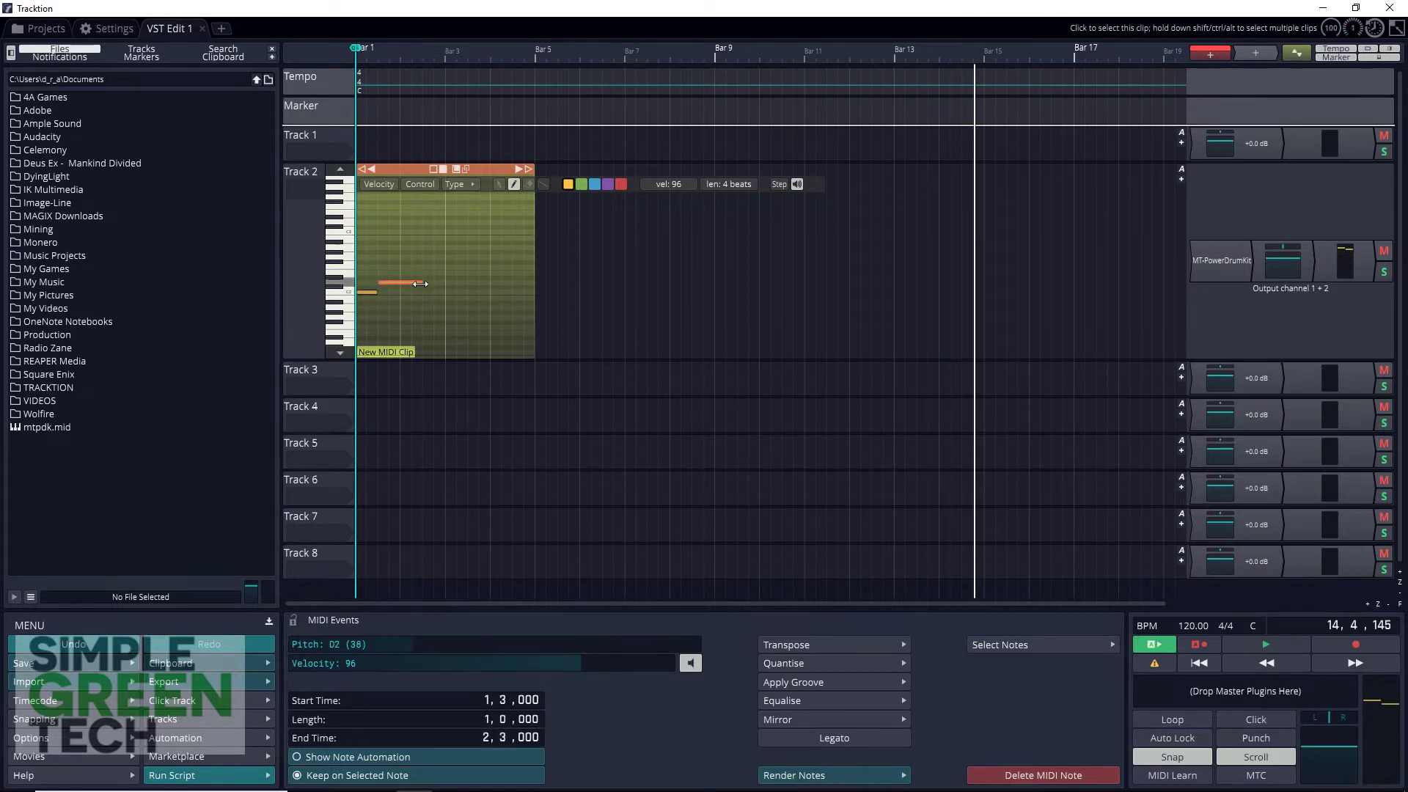
left_click(405, 292)
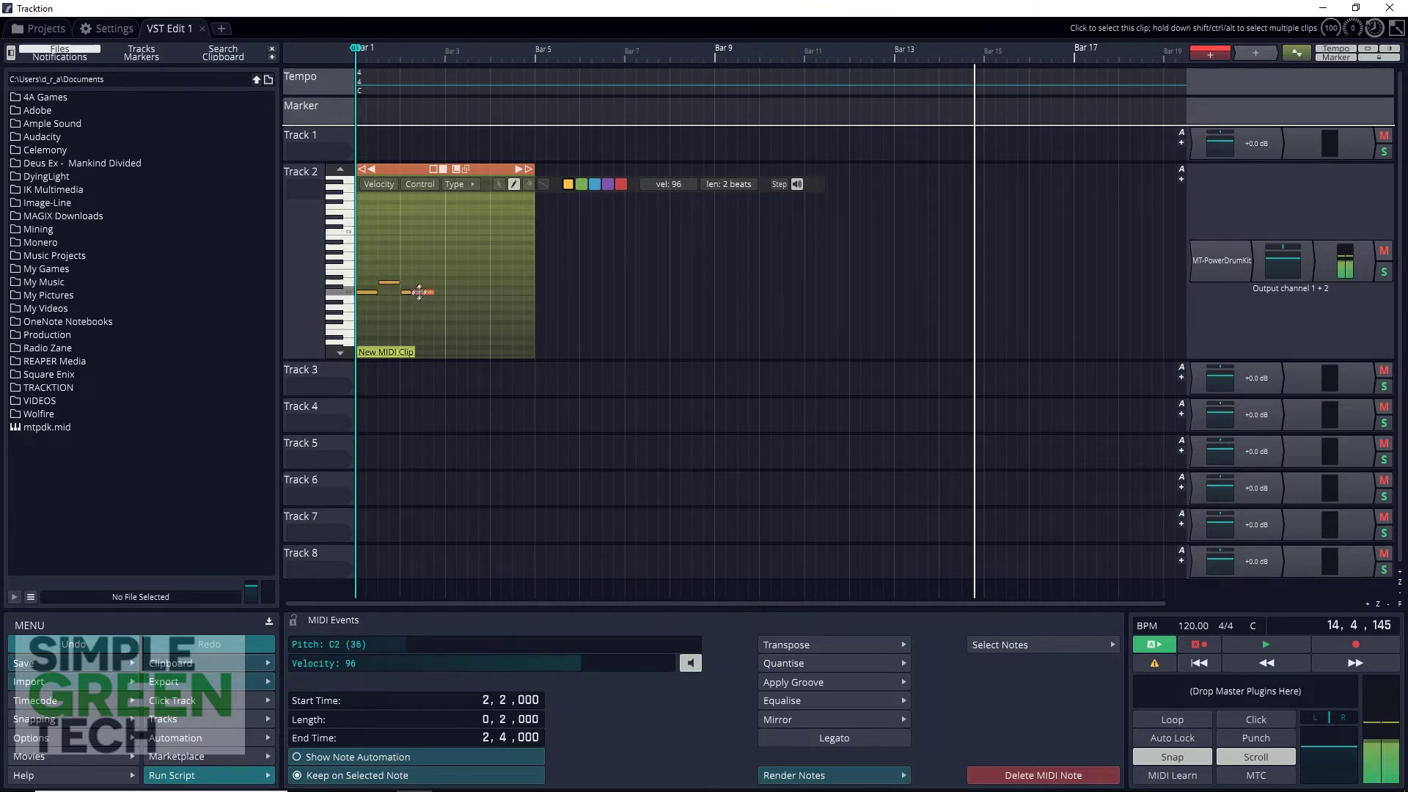
left_click_drag(419, 292, 431, 293)
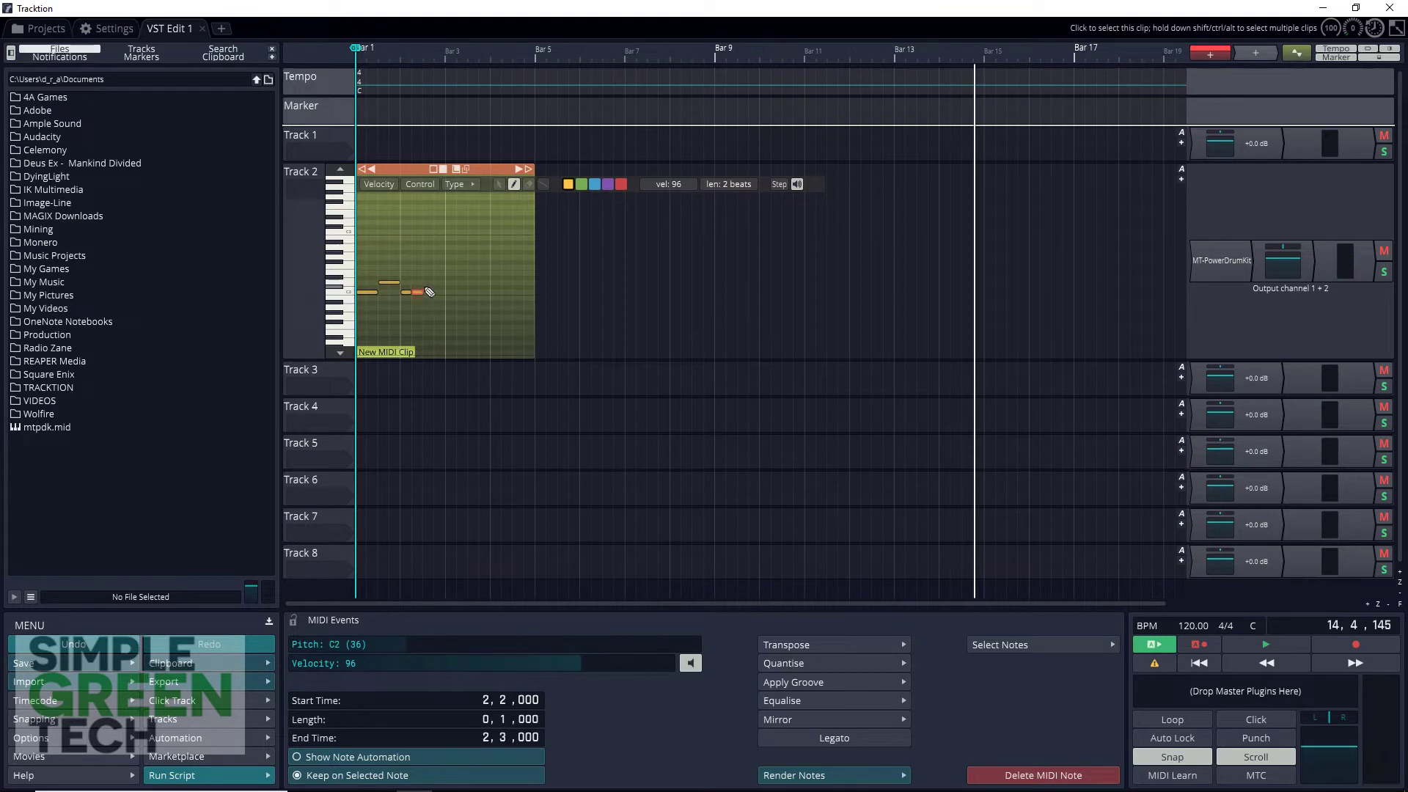
left_click(529, 176)
left_click_drag(529, 176, 457, 171)
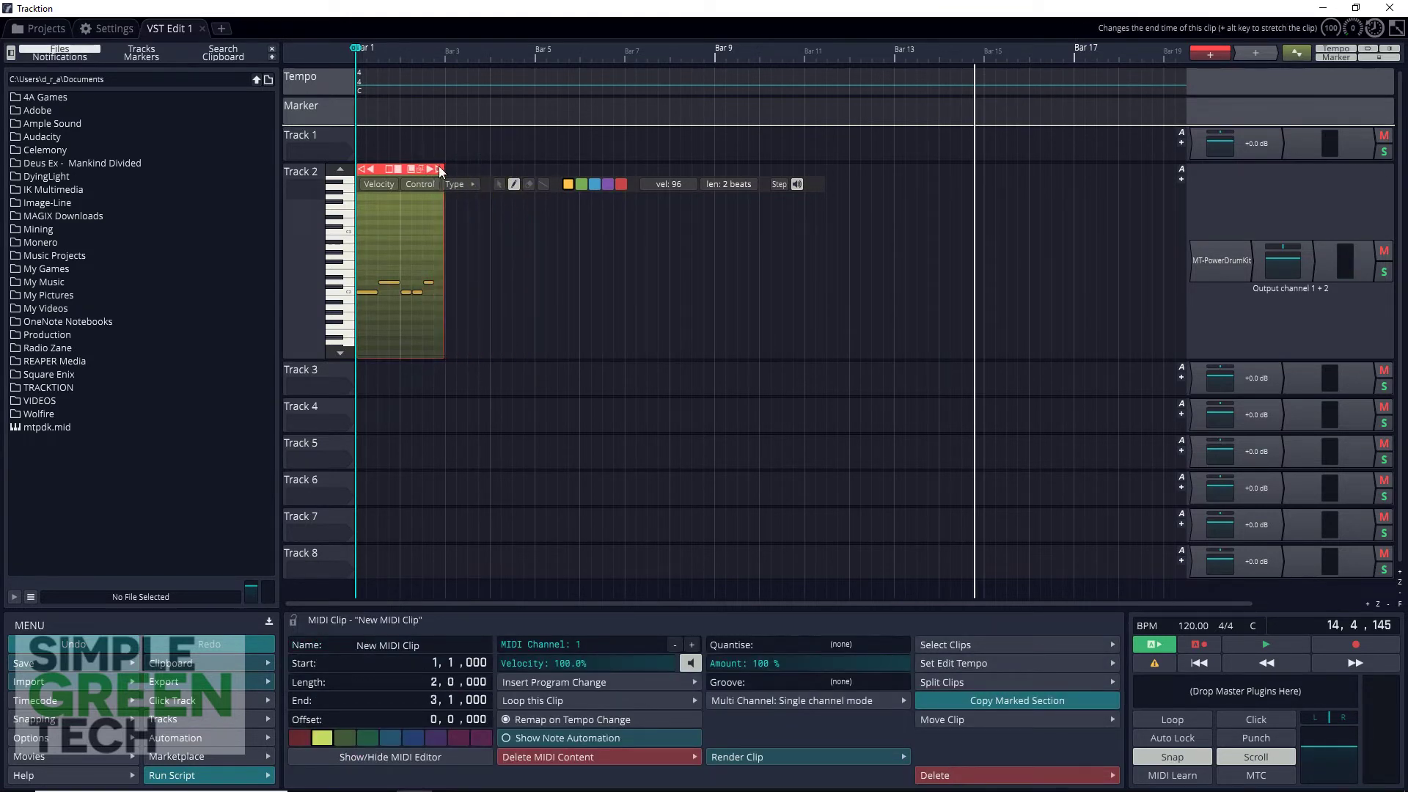
- Duplicate the two-bar clip along Track 2 through bar 11, aligning copies to bar lines
scroll(484, 263, "up", 2)
left_click(485, 263)
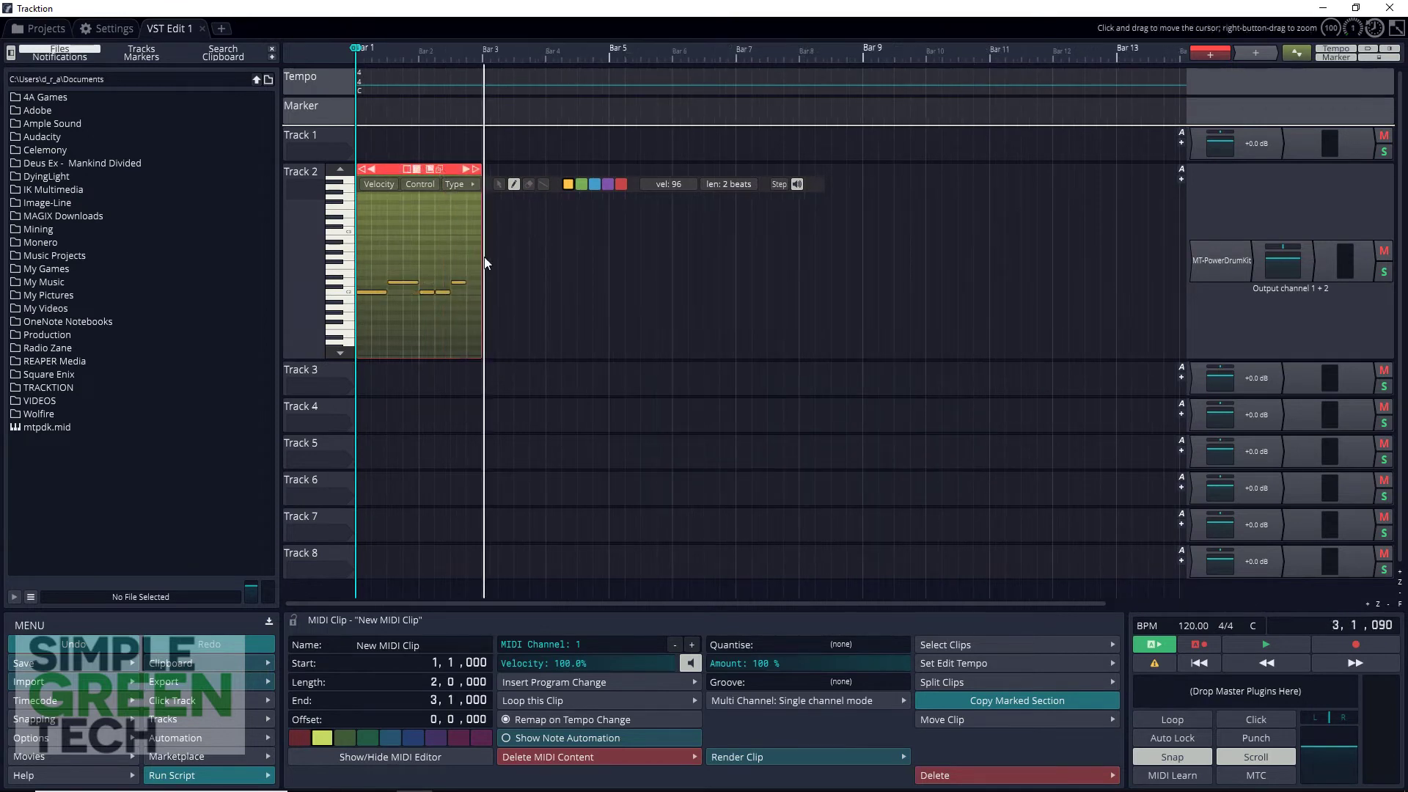
key("ctrl+d")
key("ctrl+d")
key("ctrl+d")
key("ctrl+d")
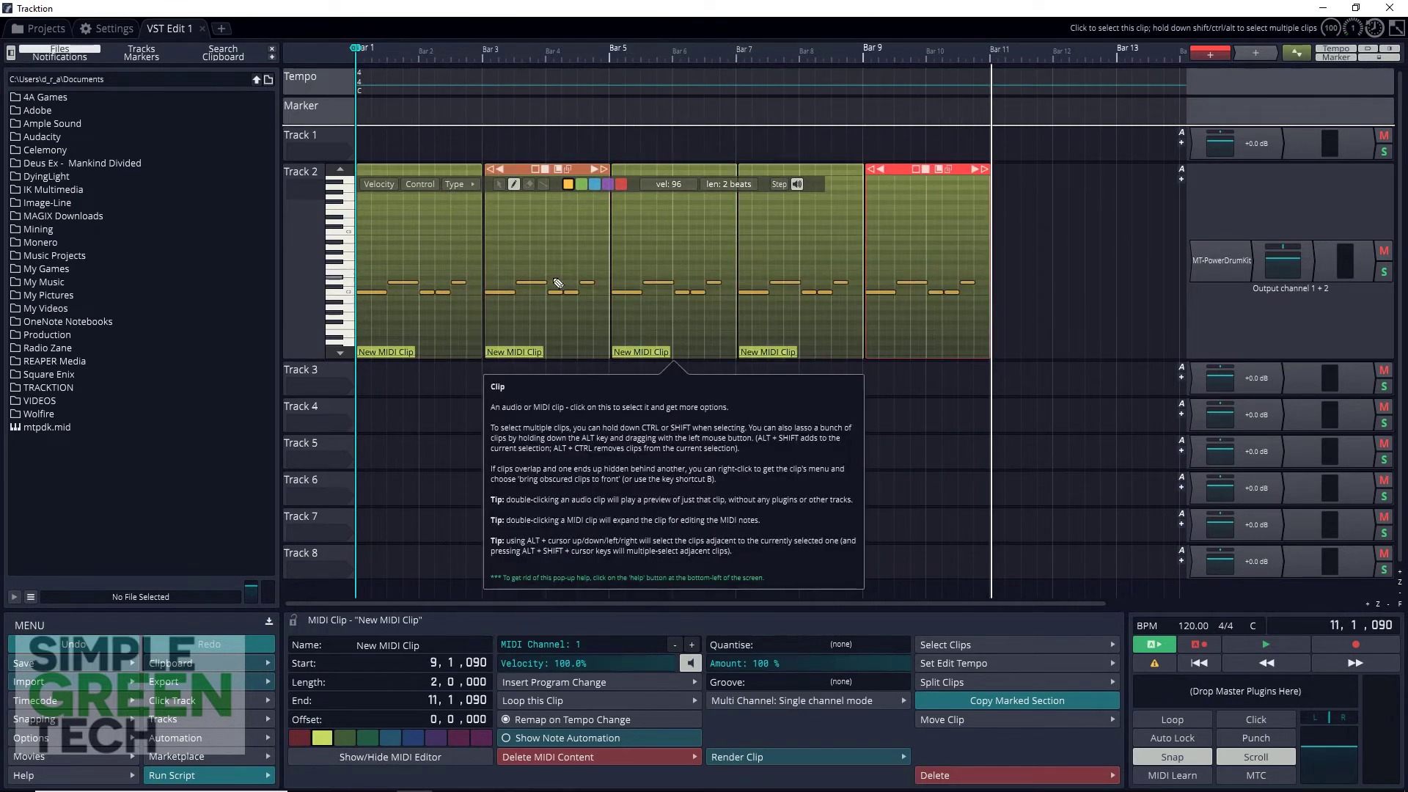
left_click_drag(509, 171, 799, 176)
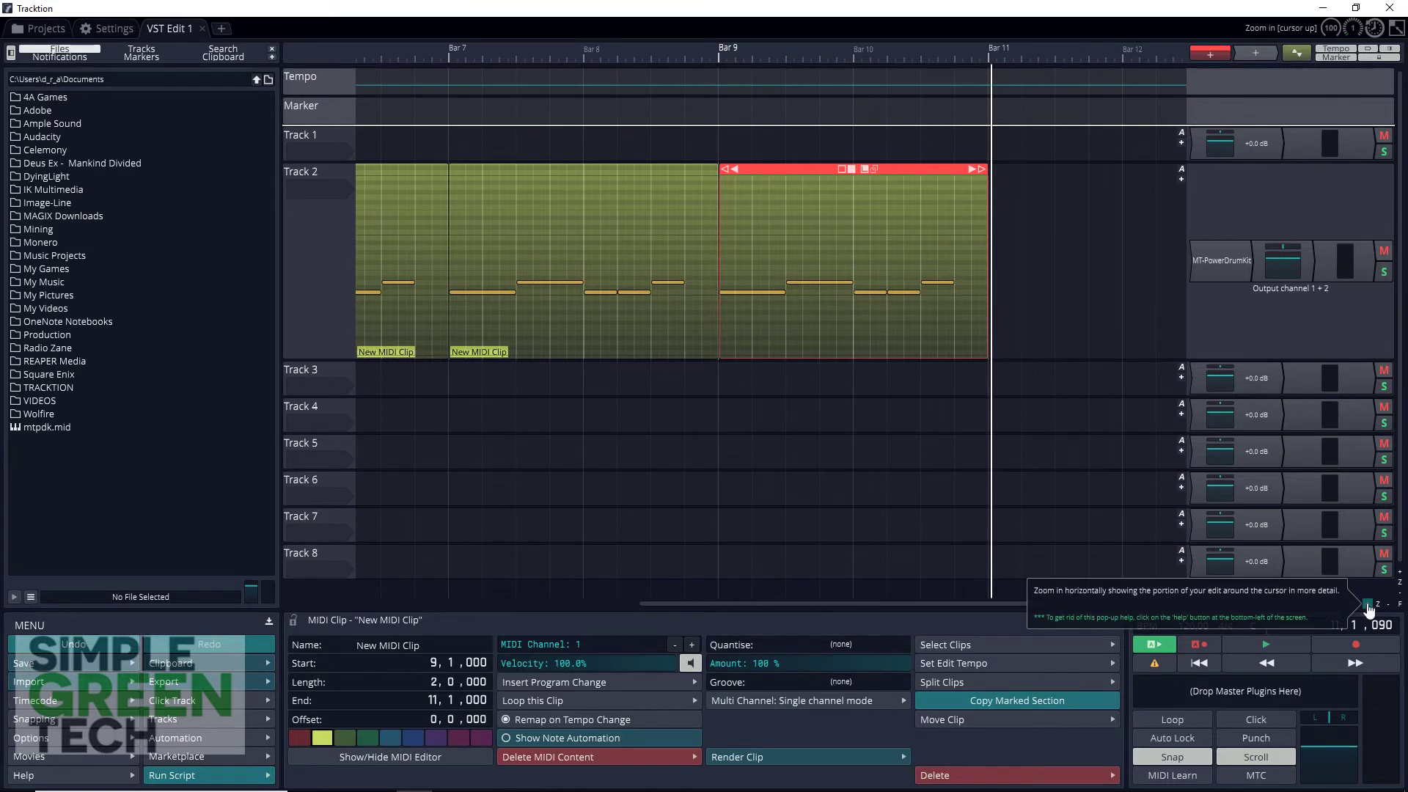
left_click(1368, 608)
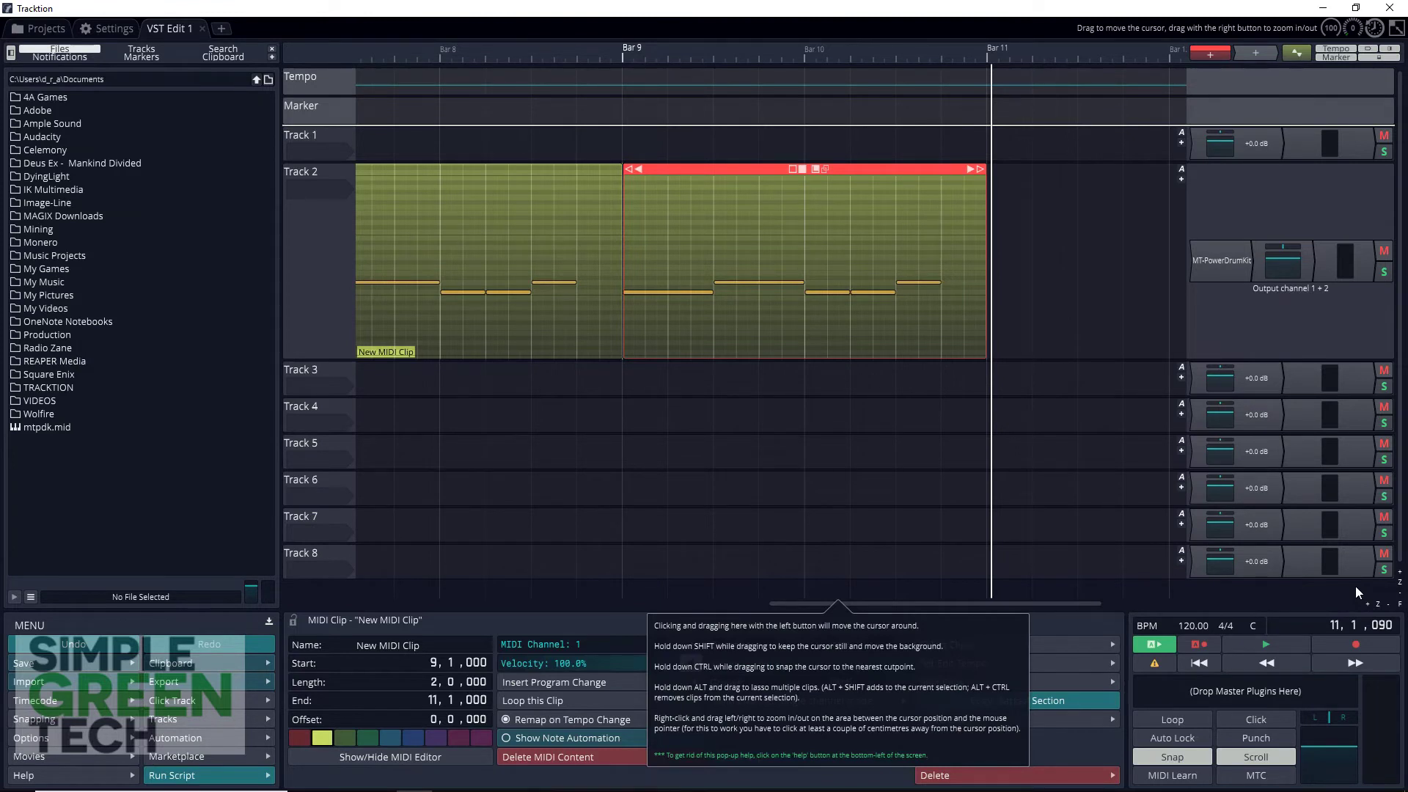
- Show the velocity lane for the bar 9 clip and drag some note velocities lower
double_click(888, 173)
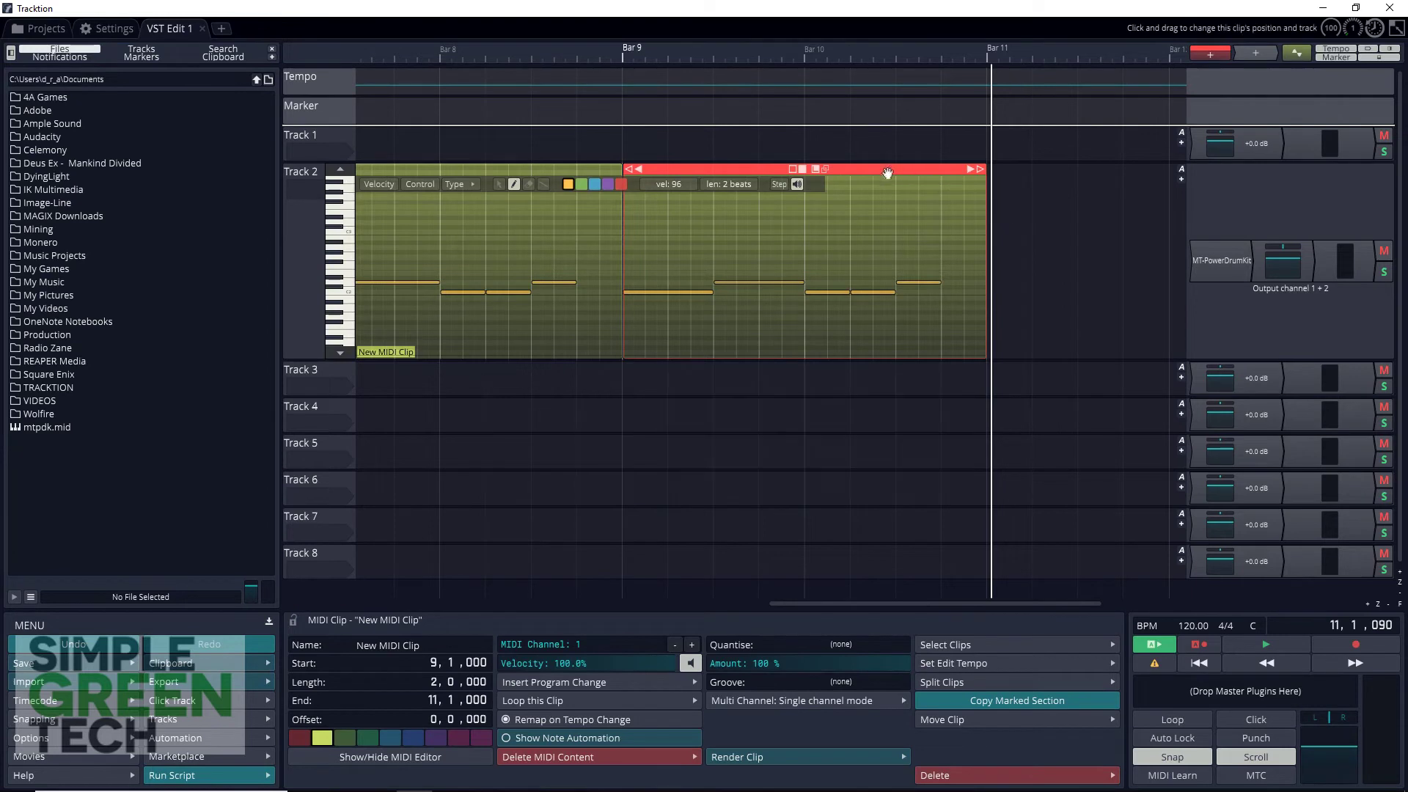
left_click(377, 185)
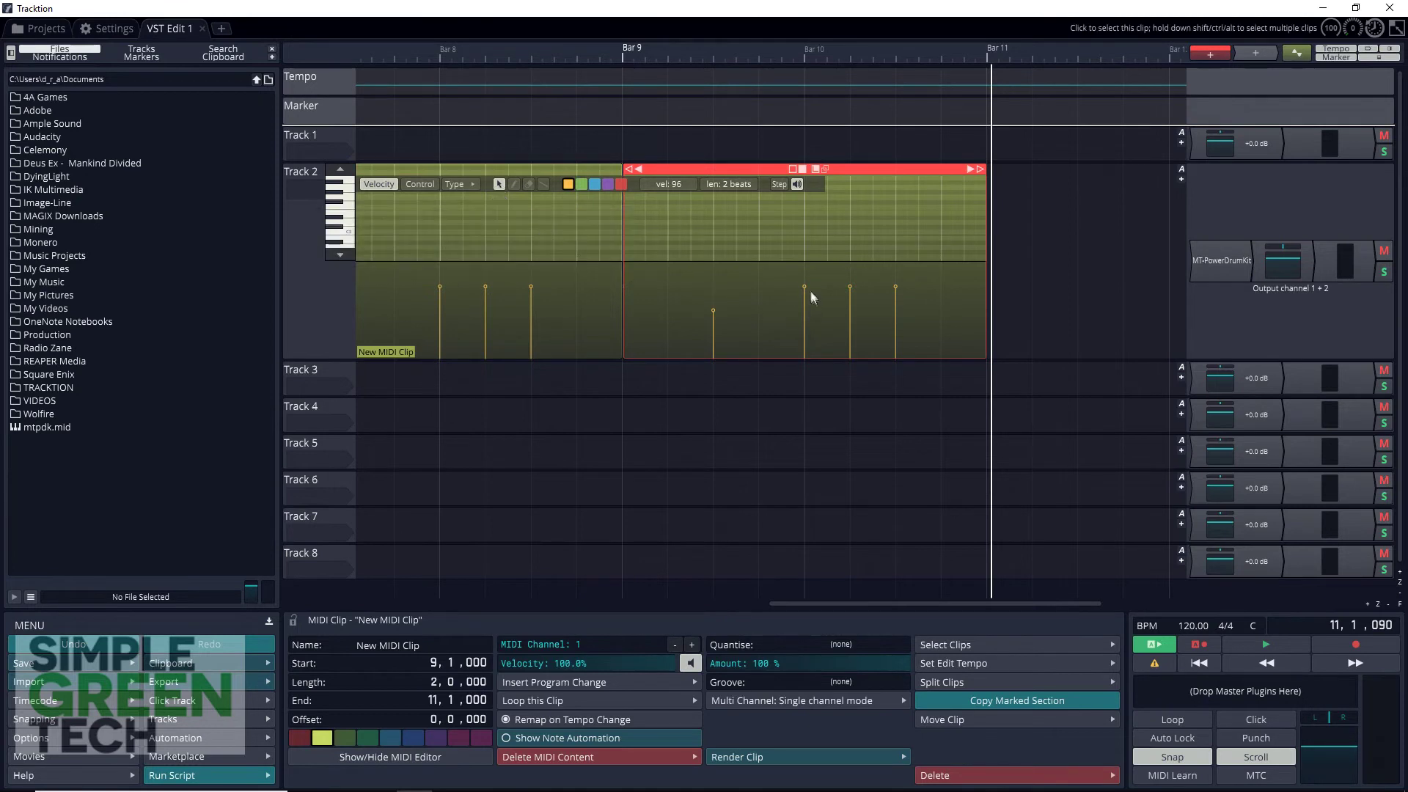
left_click_drag(807, 302, 904, 291)
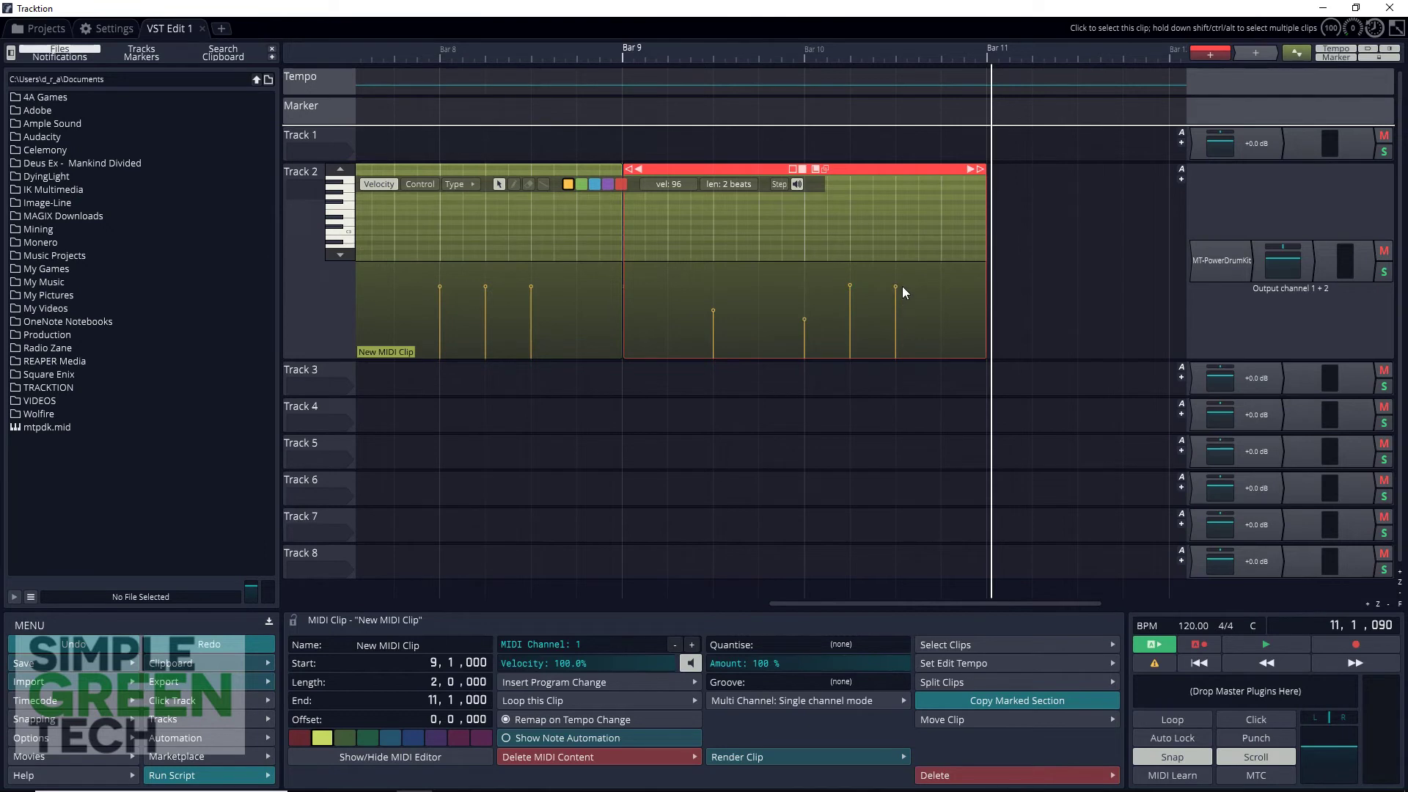
right_click(1257, 275)
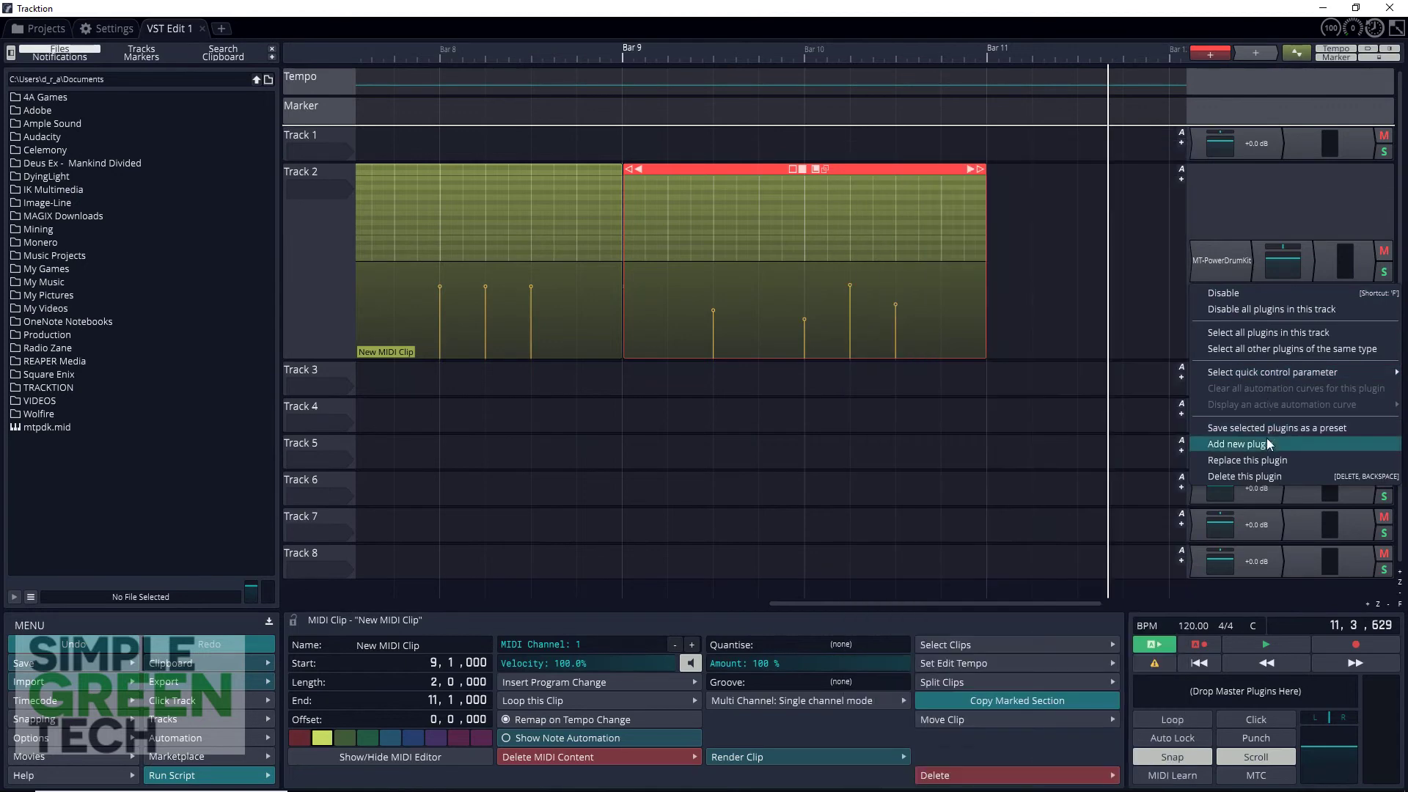
- Insert a Compressor/Limiter after MT-PowerDrumKit, raise its ratio slightly, and reopen the drum kit window
left_click(1266, 442)
mouse_move(1197, 381)
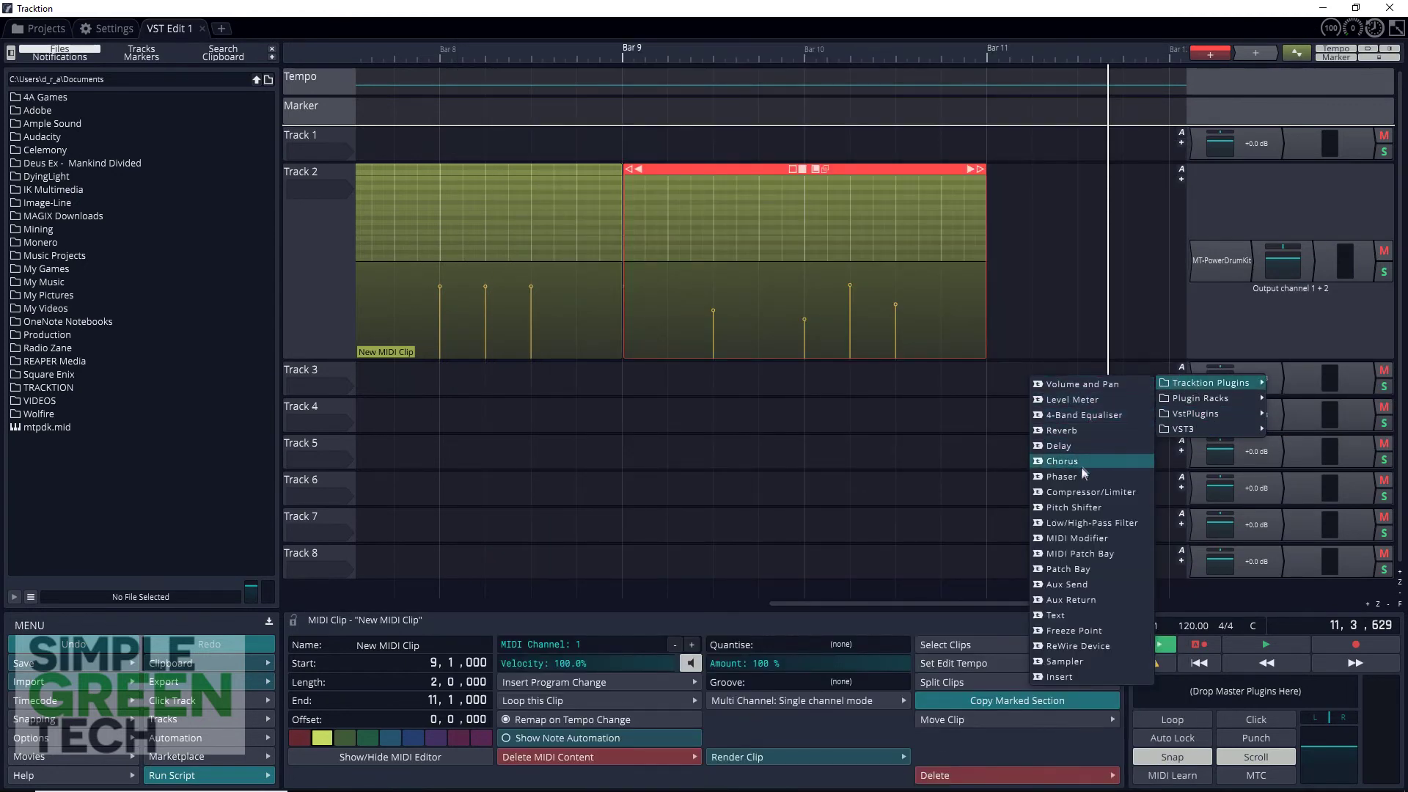
left_click(1080, 492)
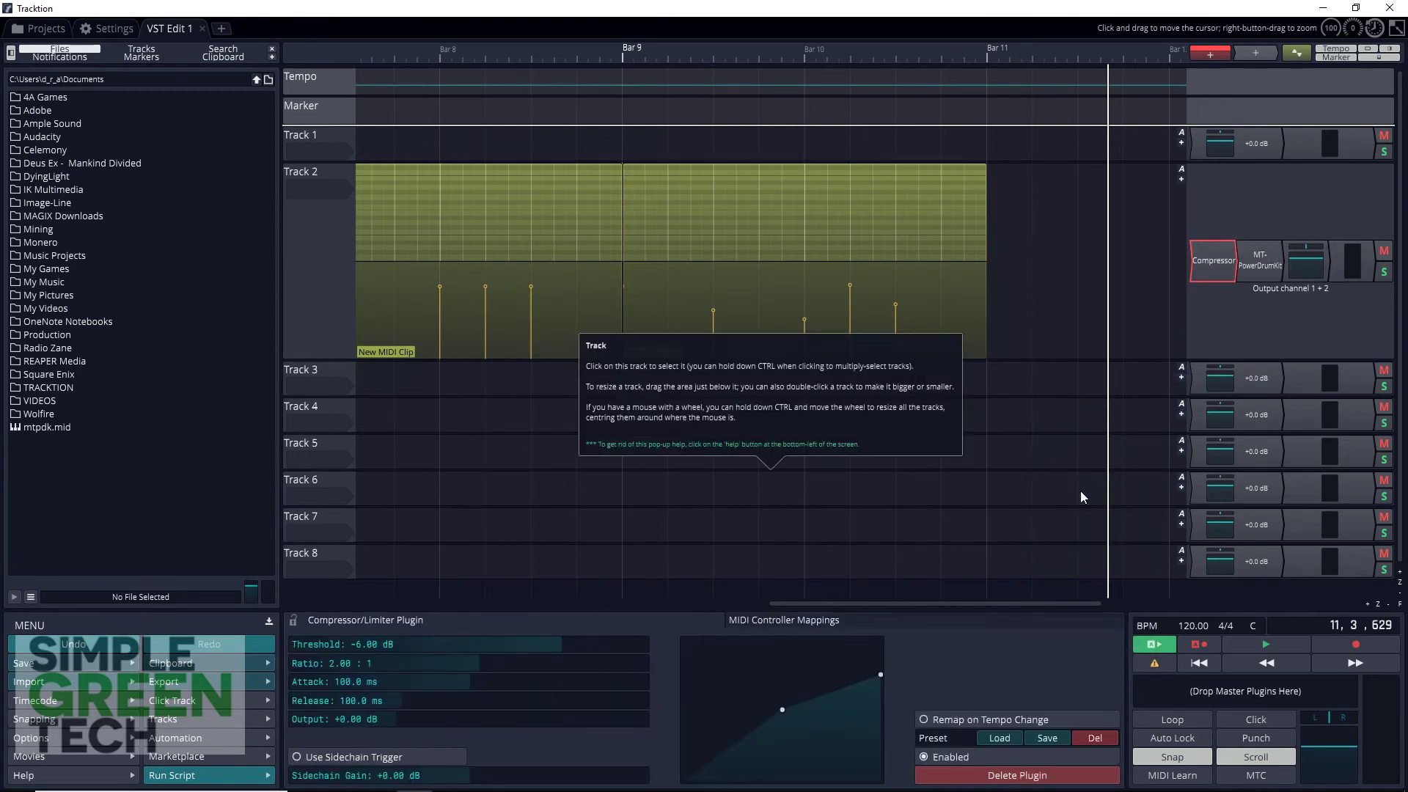
left_click_drag(1213, 260, 1285, 268)
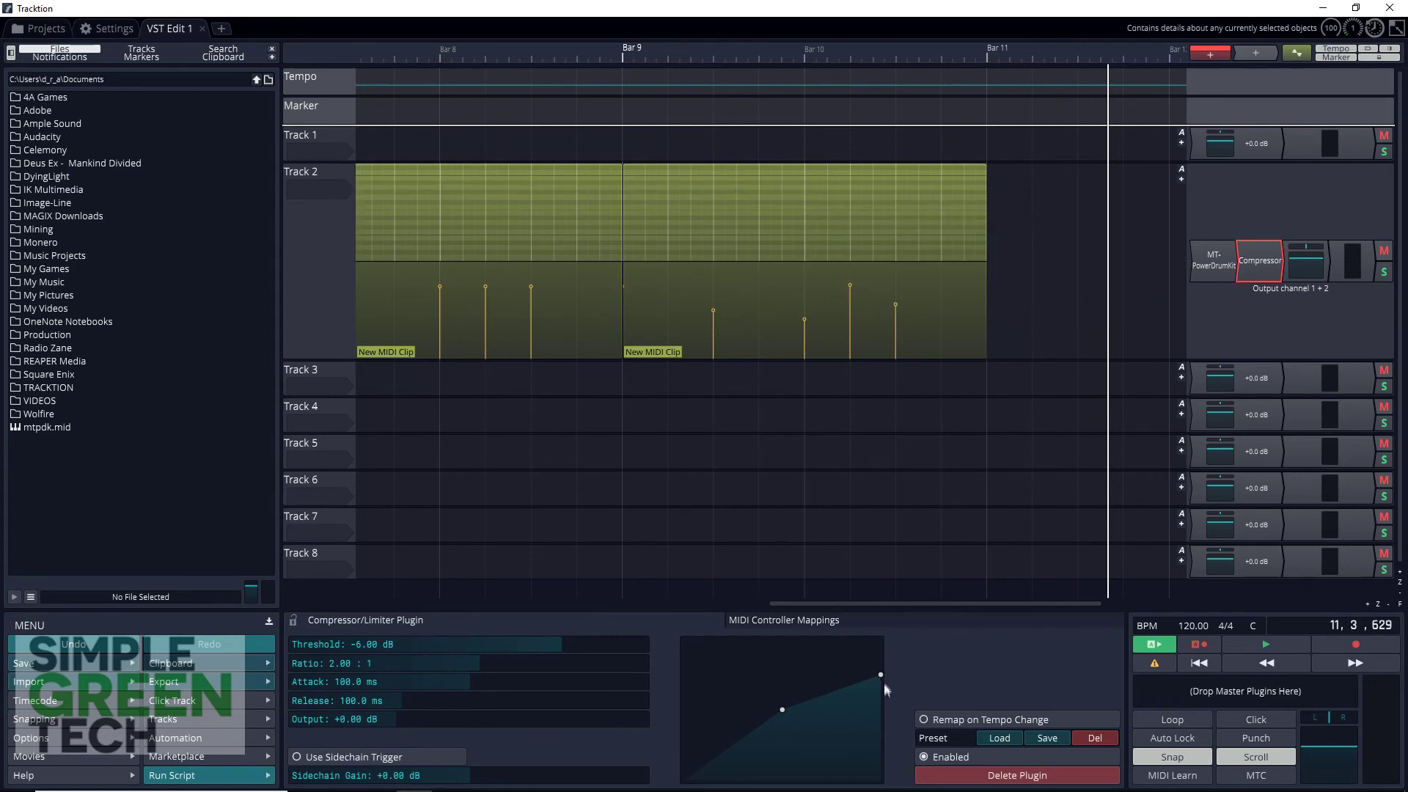
left_click_drag(882, 672, 888, 681)
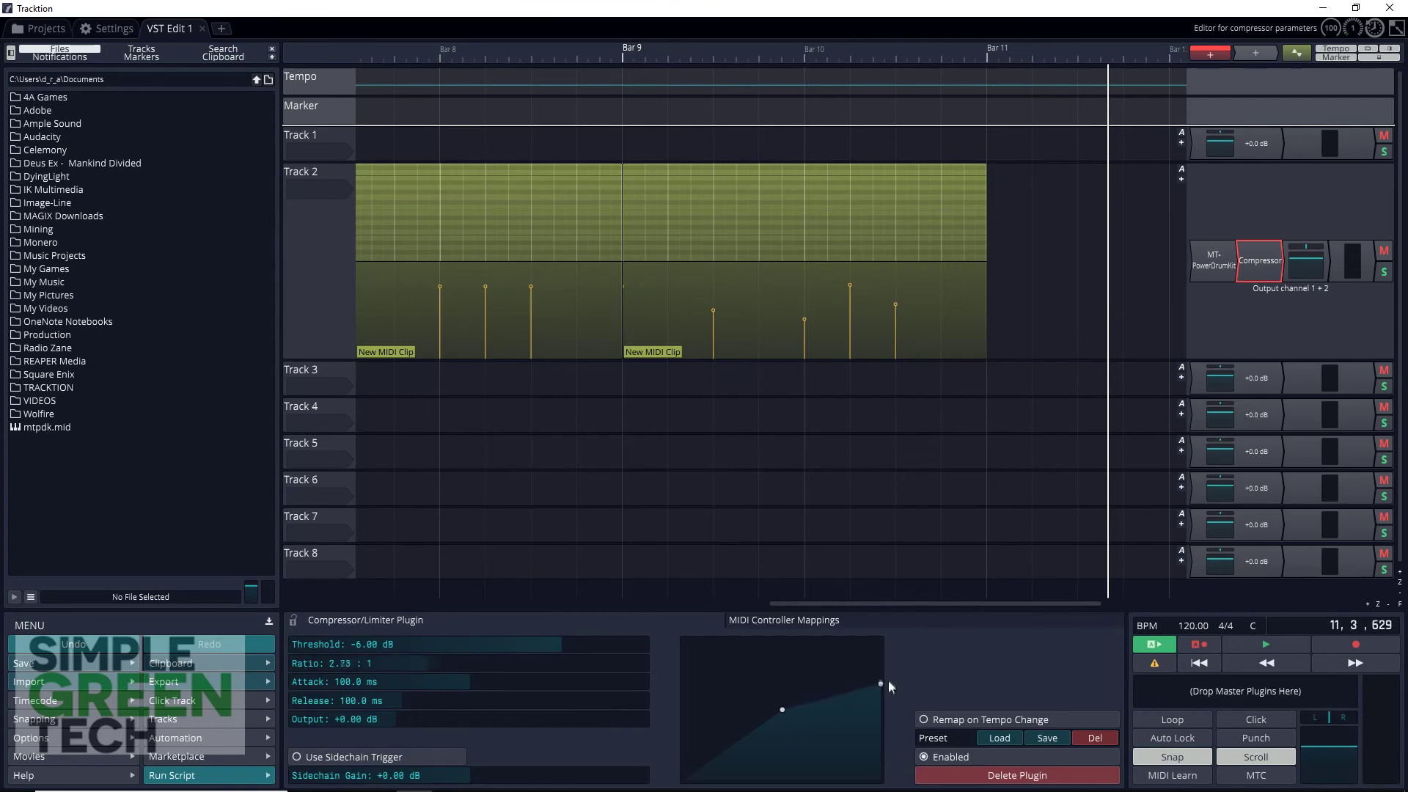
double_click(1216, 269)
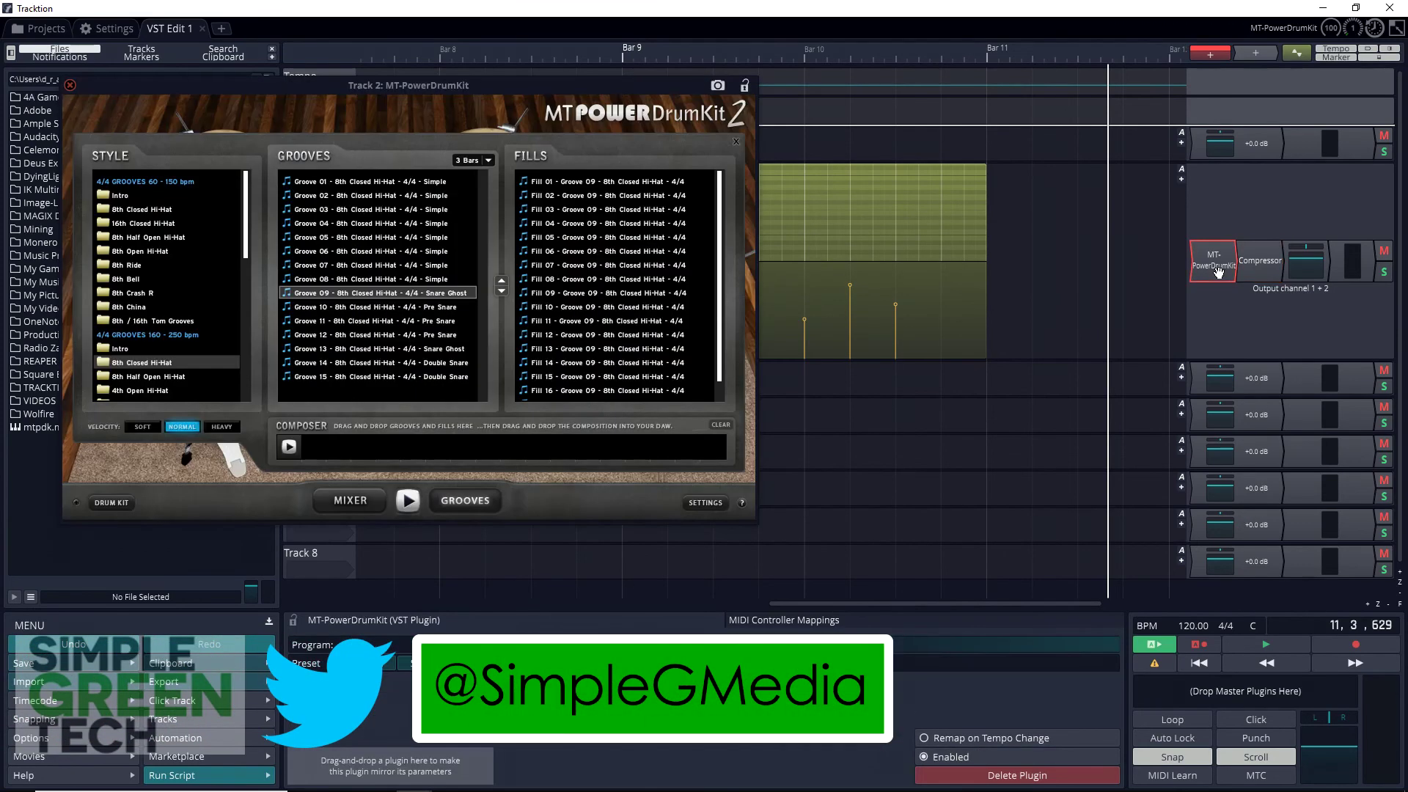